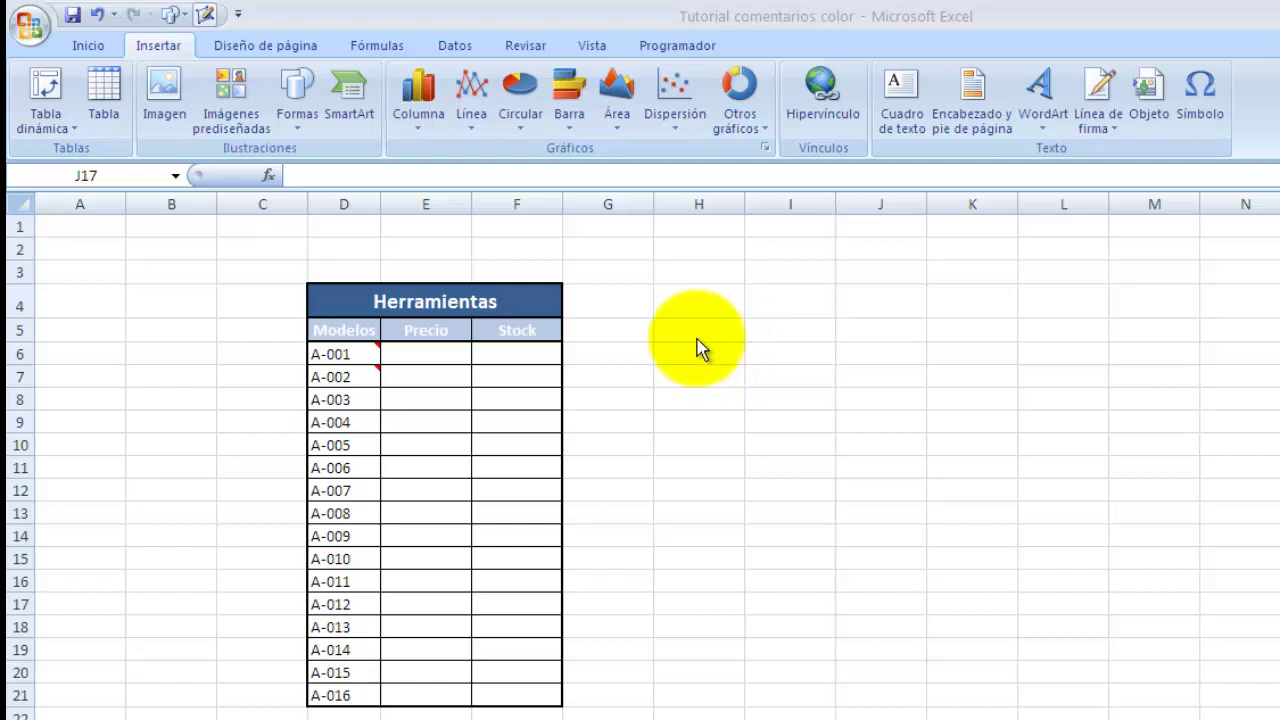
- Insert a blank comment on the A-003 cell D8 and select the comment box
left_click(349, 354)
mouse_move(343, 377)
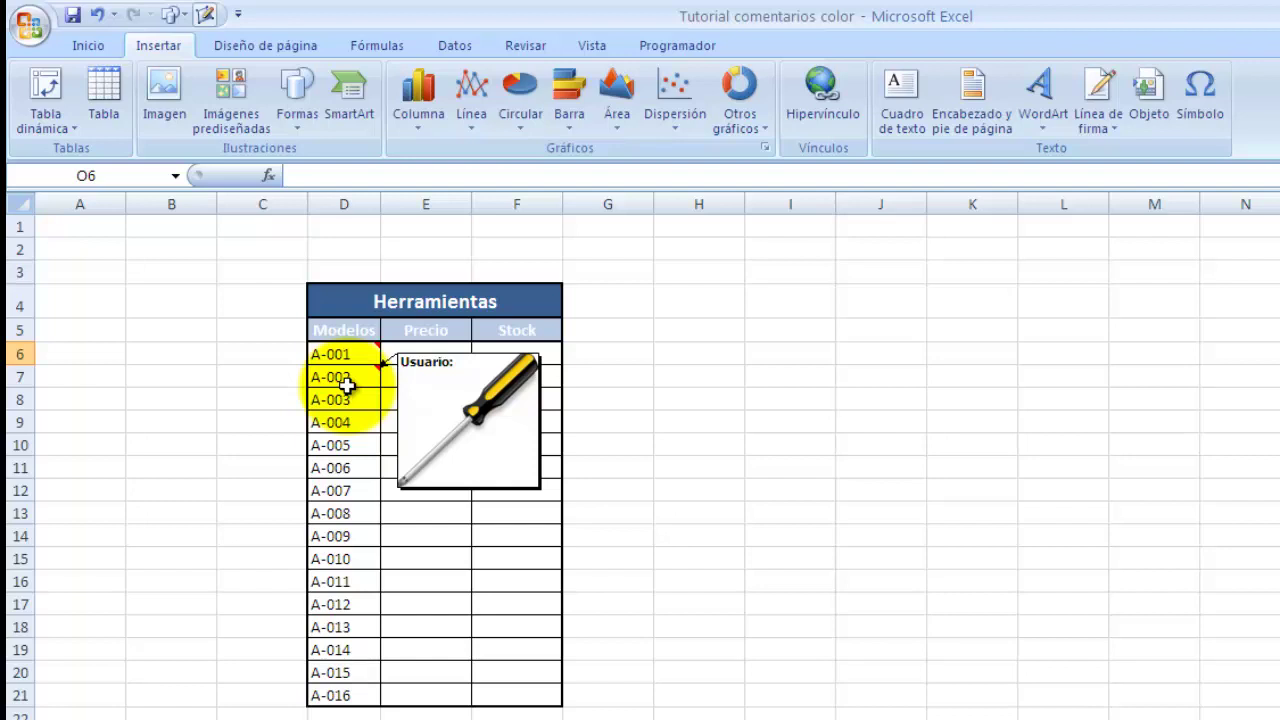
left_click(350, 401)
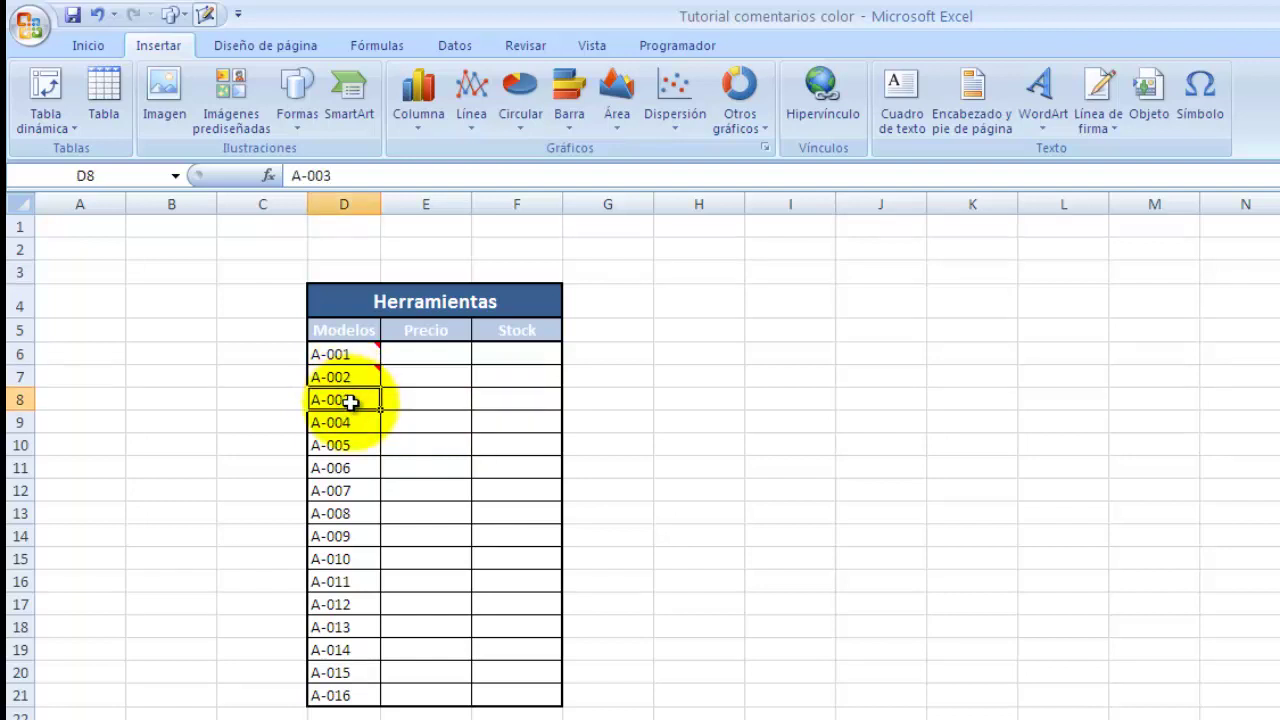
right_click(350, 401)
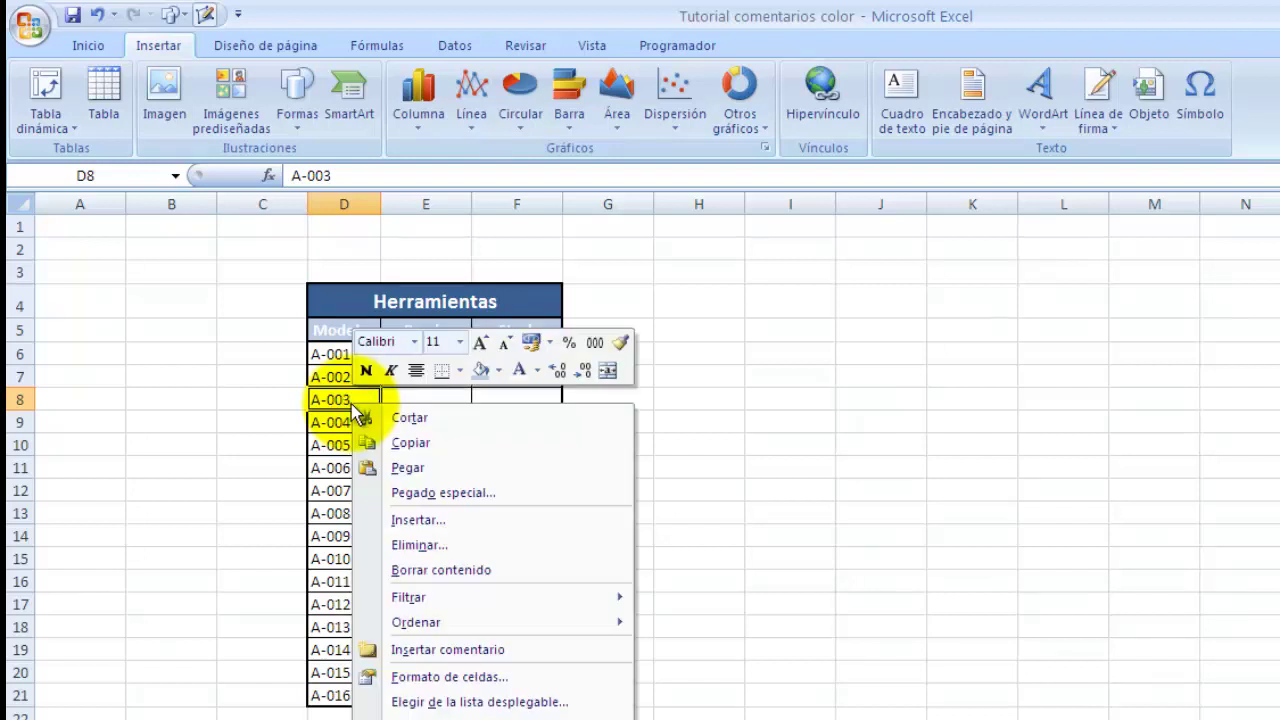
left_click(476, 651)
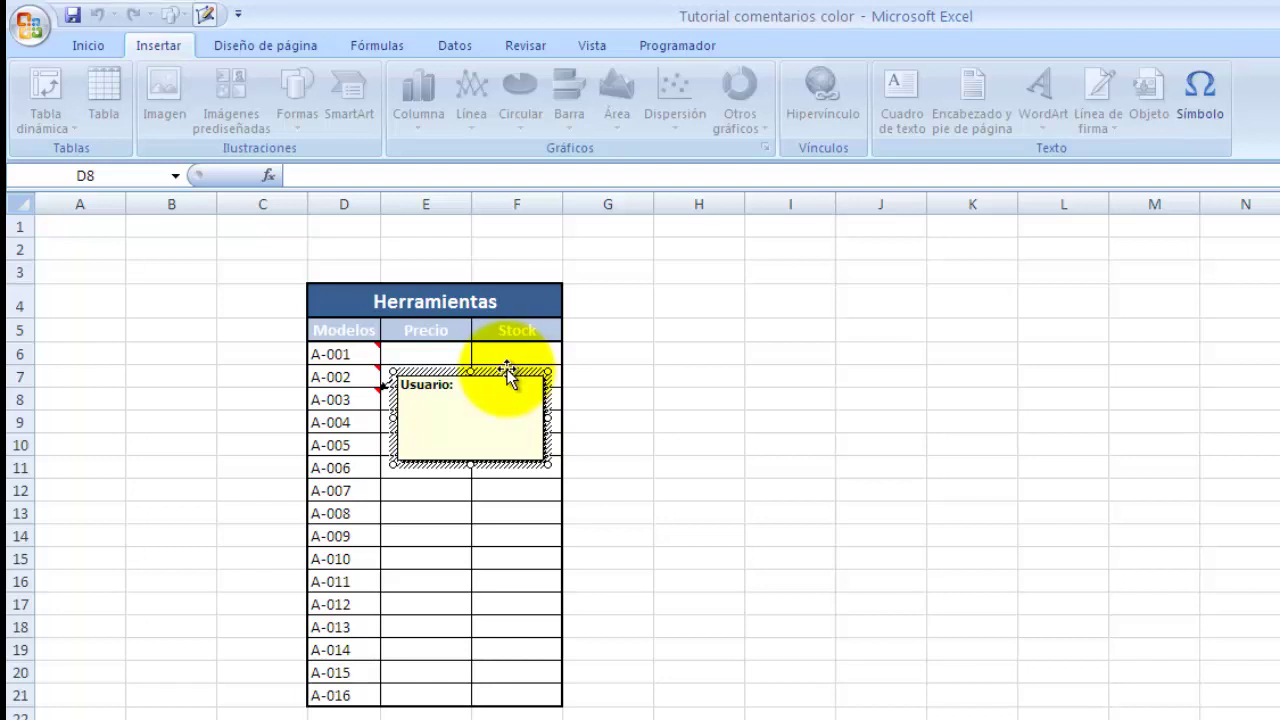
left_click(508, 372)
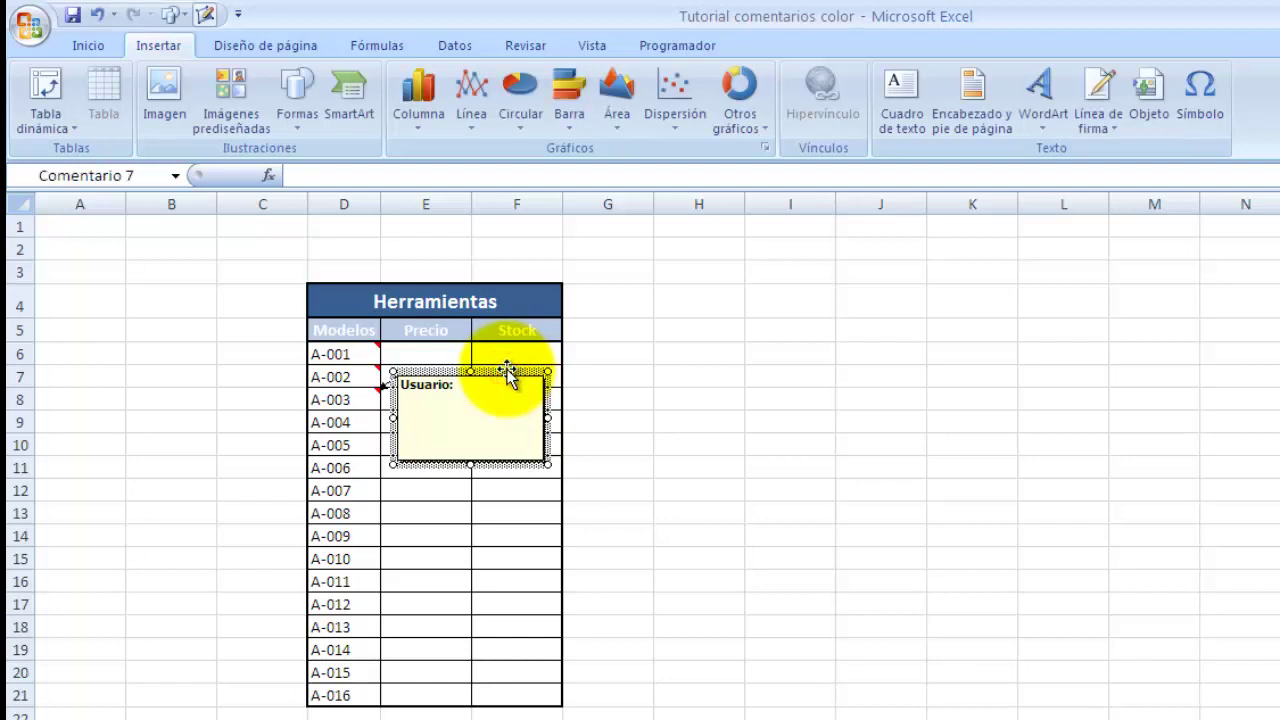
- Open Formato de comentario for the new A-003 comment and show the Relleno colour choices
right_click(508, 372)
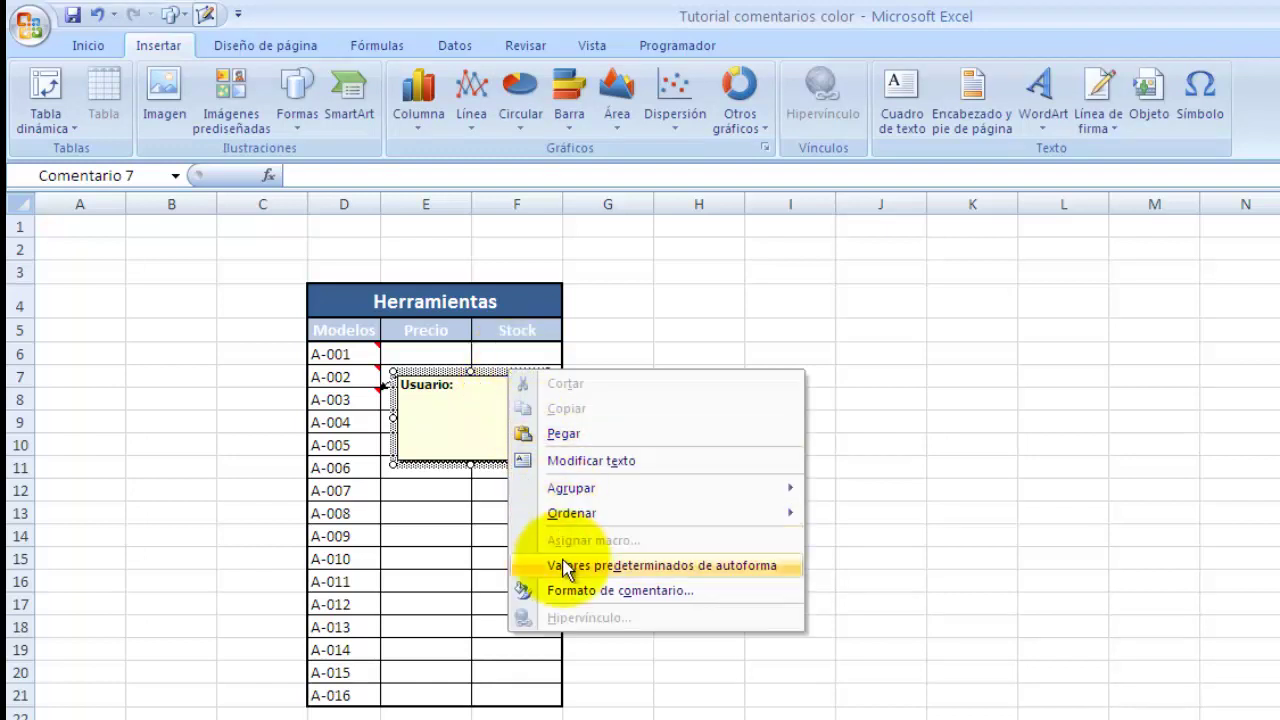
left_click(570, 590)
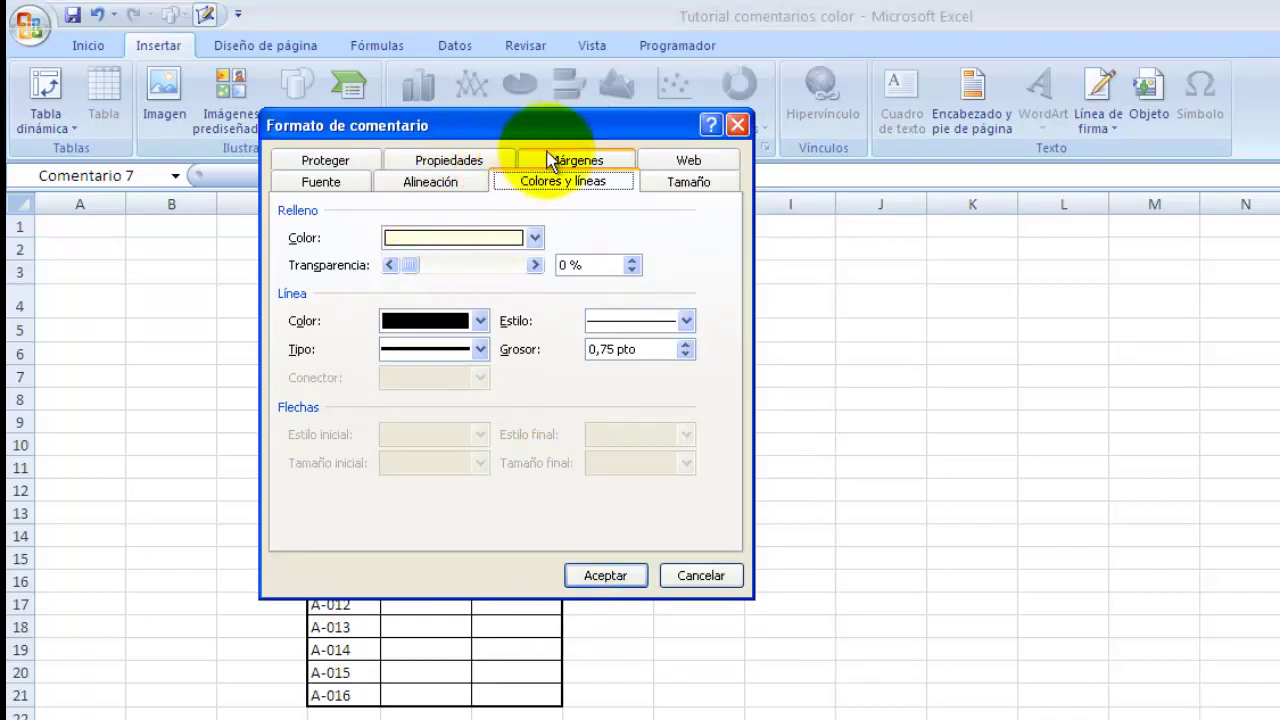
left_click_drag(522, 127, 641, 460)
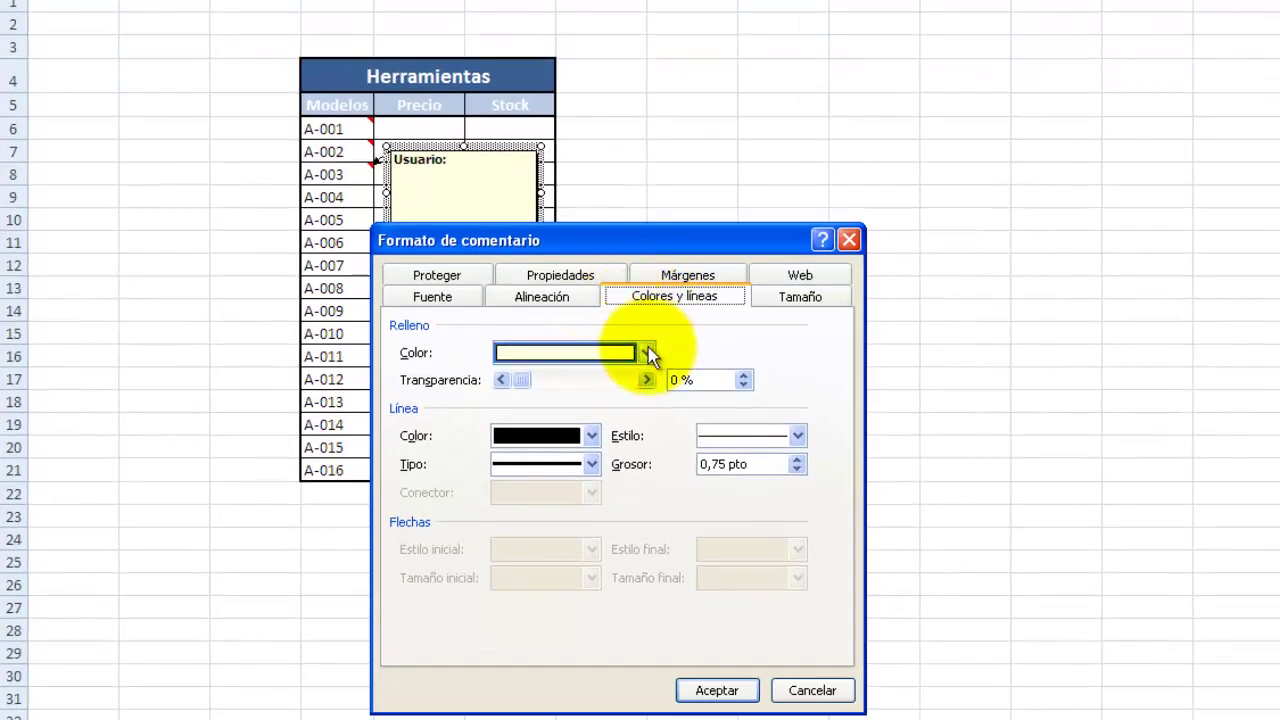
left_click(648, 353)
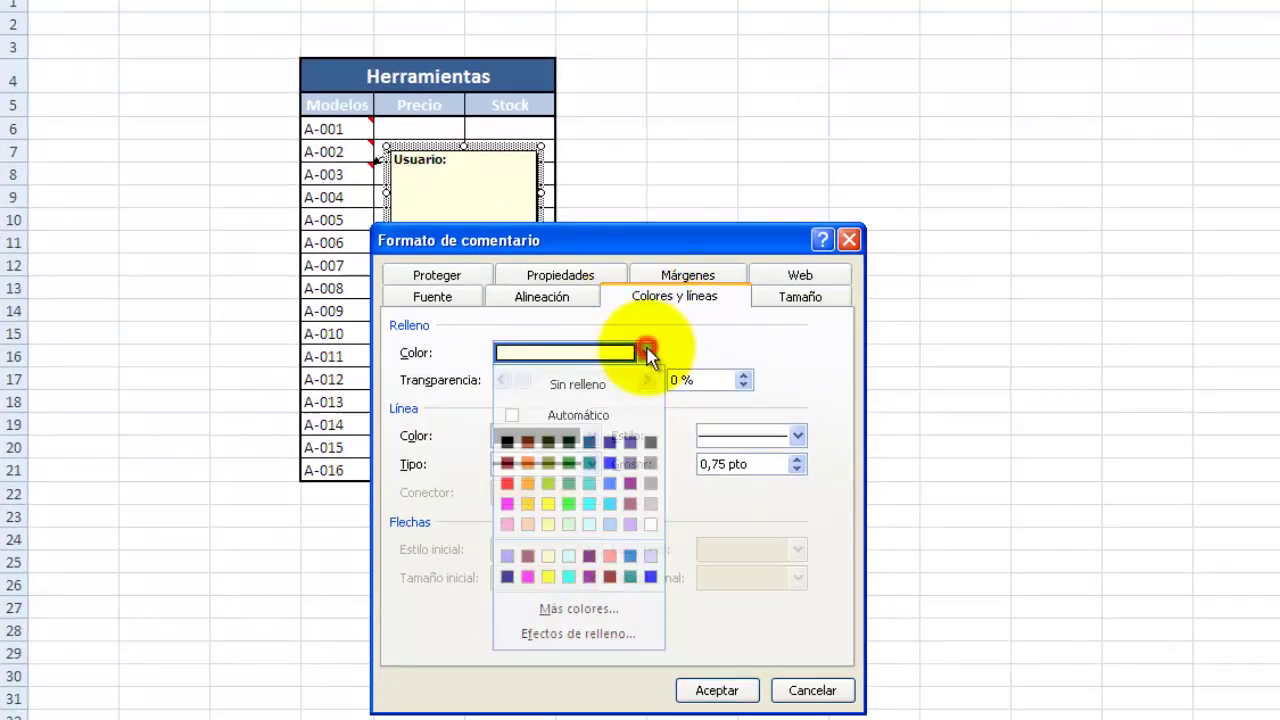
- Load the A-003 screwdriver image as the comment's picture fill in Efectos de relleno
left_click(593, 634)
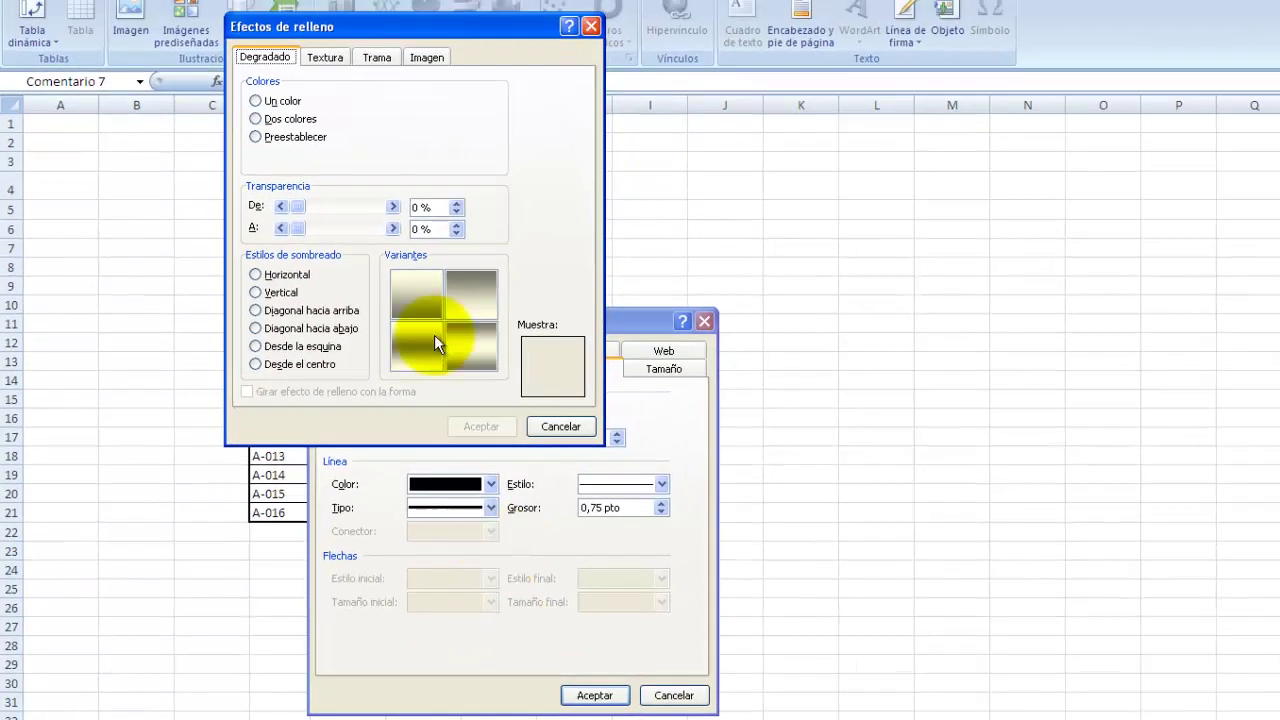
left_click(327, 62)
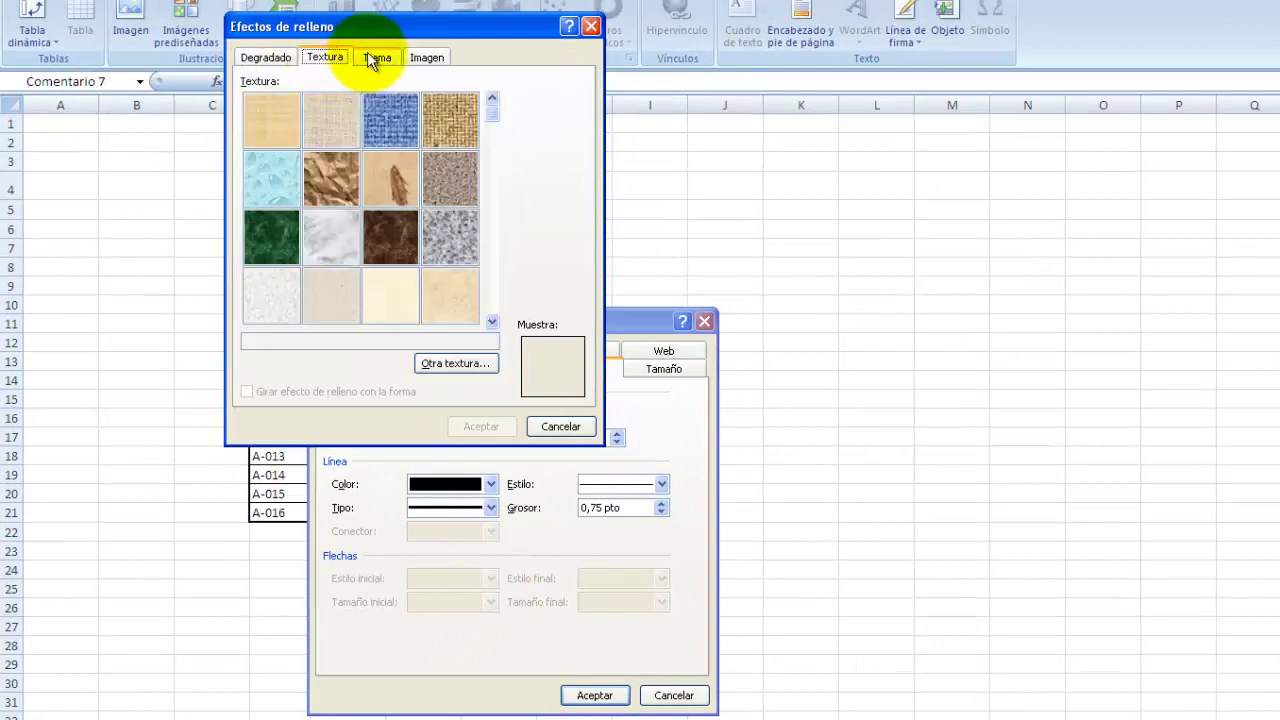
left_click(375, 57)
left_click(420, 57)
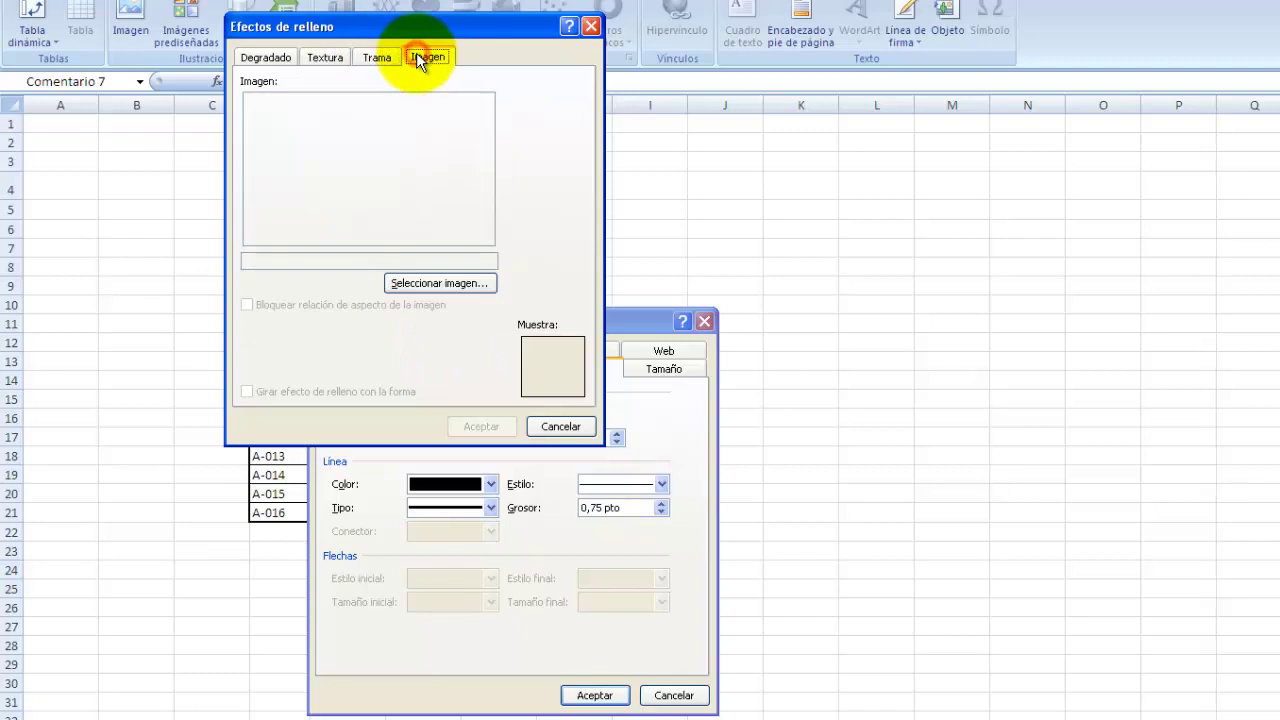
left_click(424, 287)
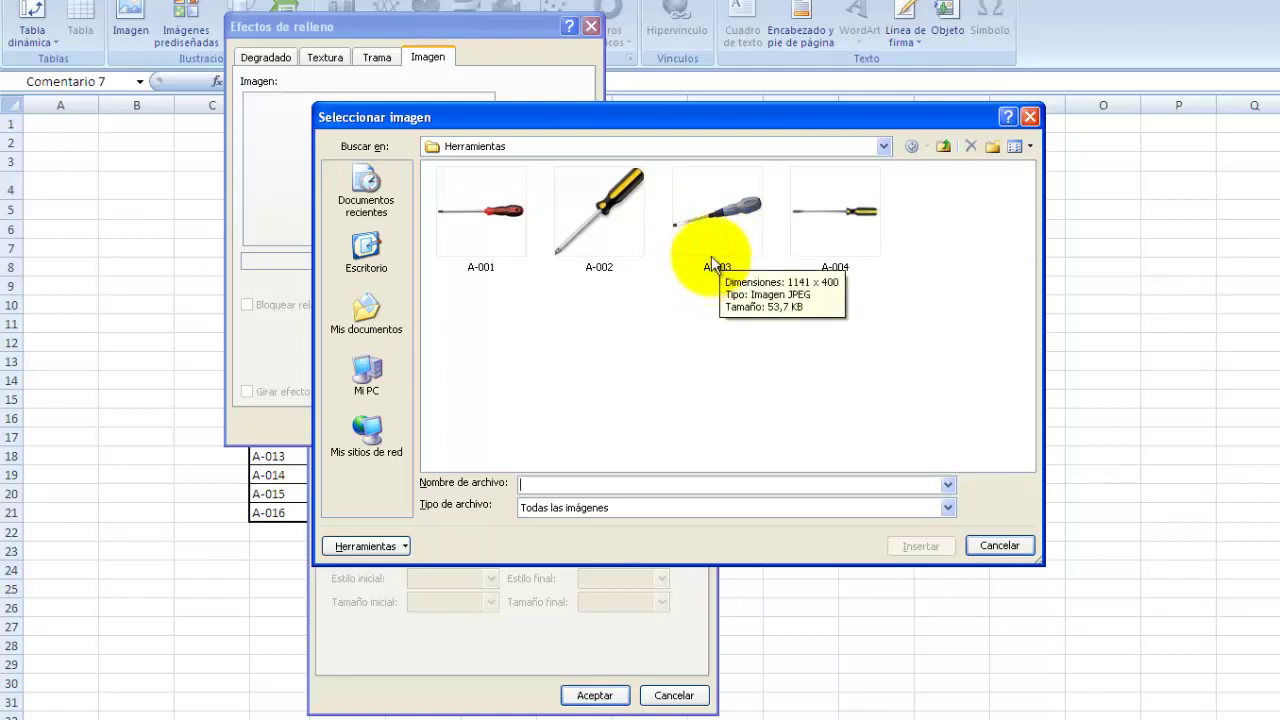
left_click(719, 226)
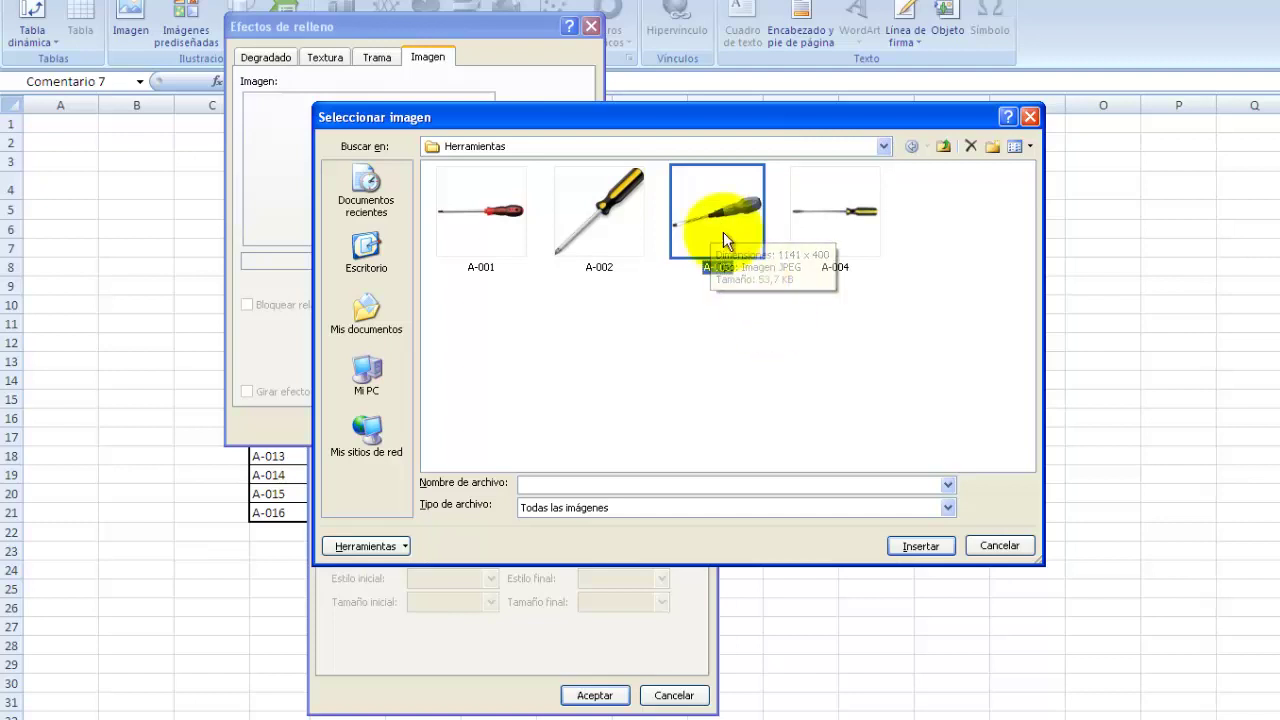
left_click(915, 545)
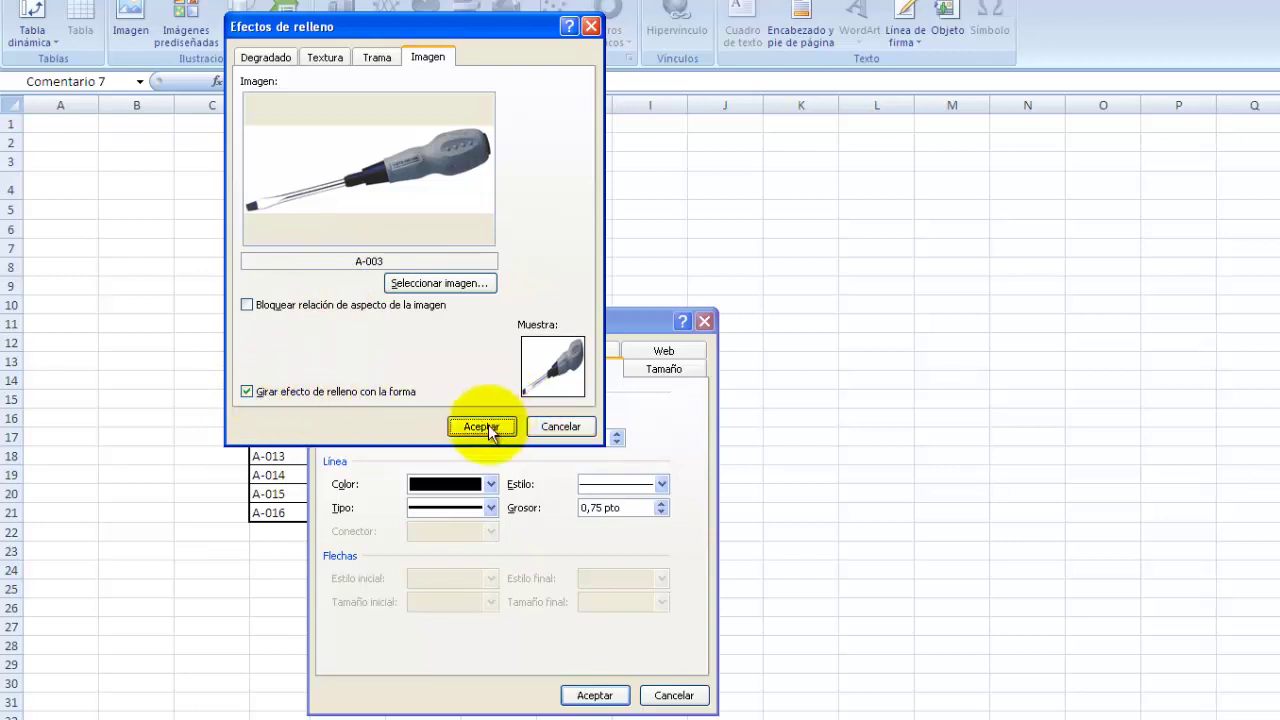
left_click(482, 428)
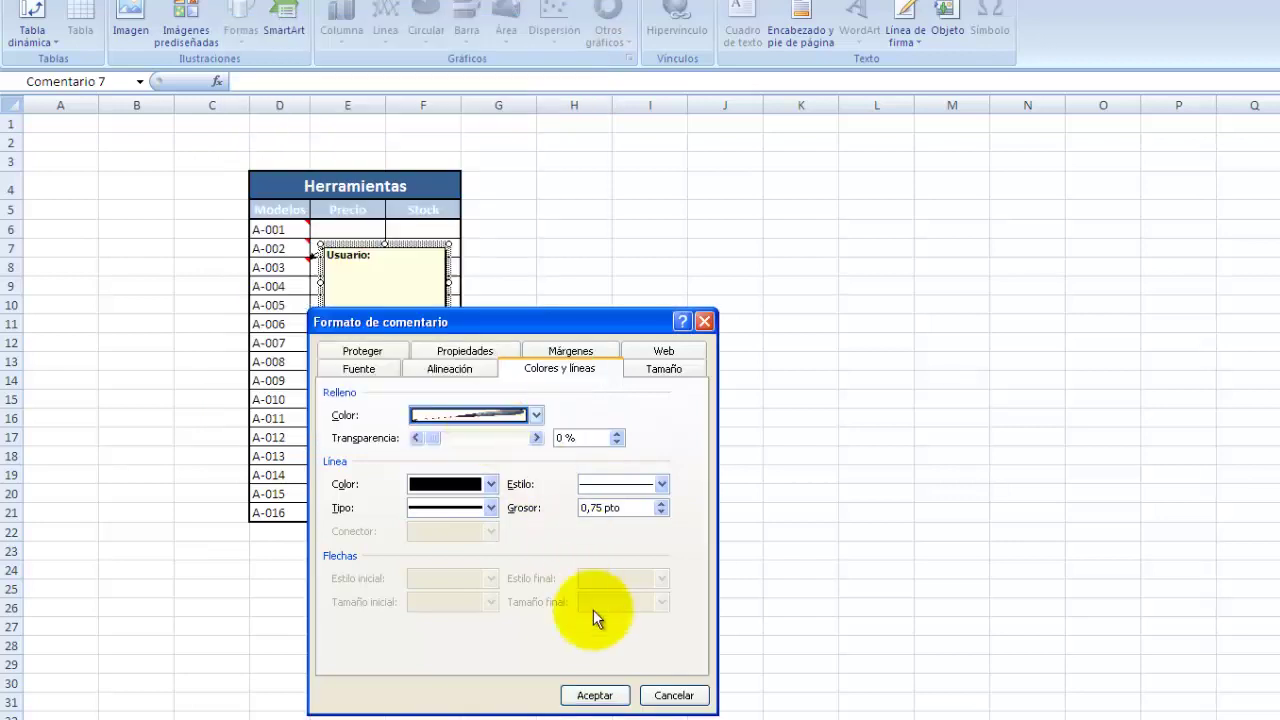
- Apply the fill and stretch the A-003 comment wide and short to fit the picture
left_click(593, 697)
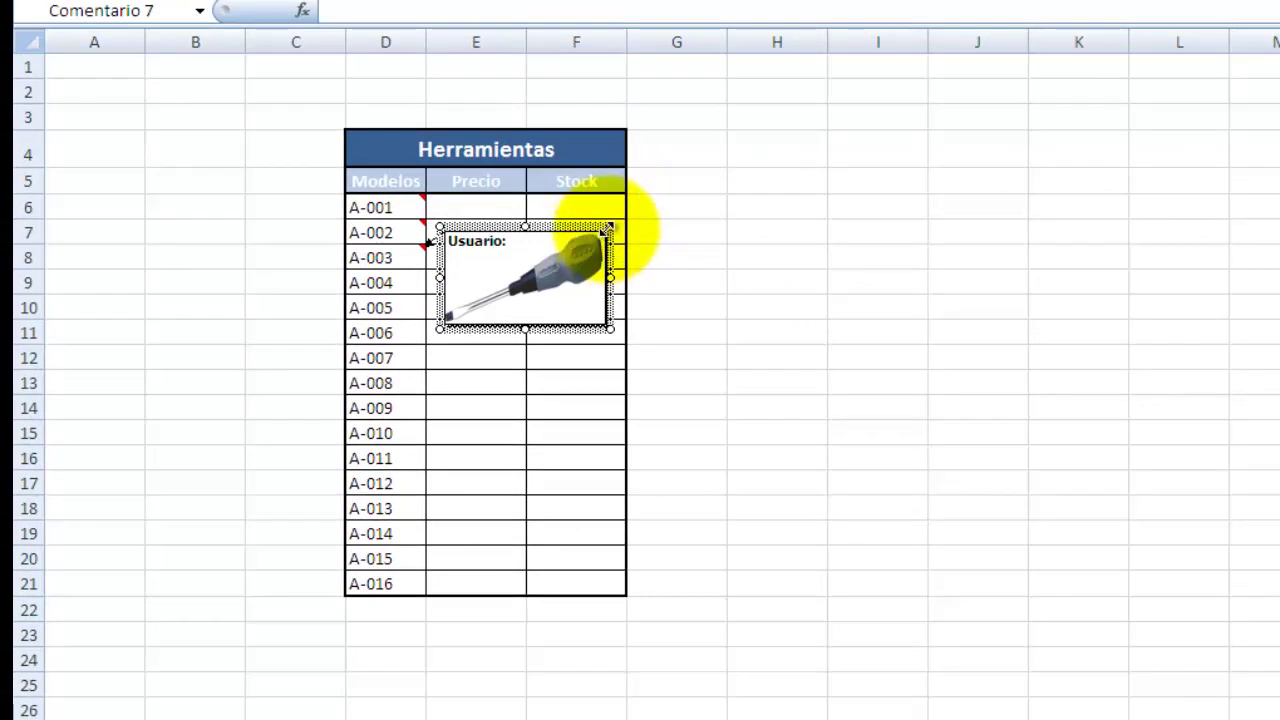
left_click_drag(608, 228, 556, 170)
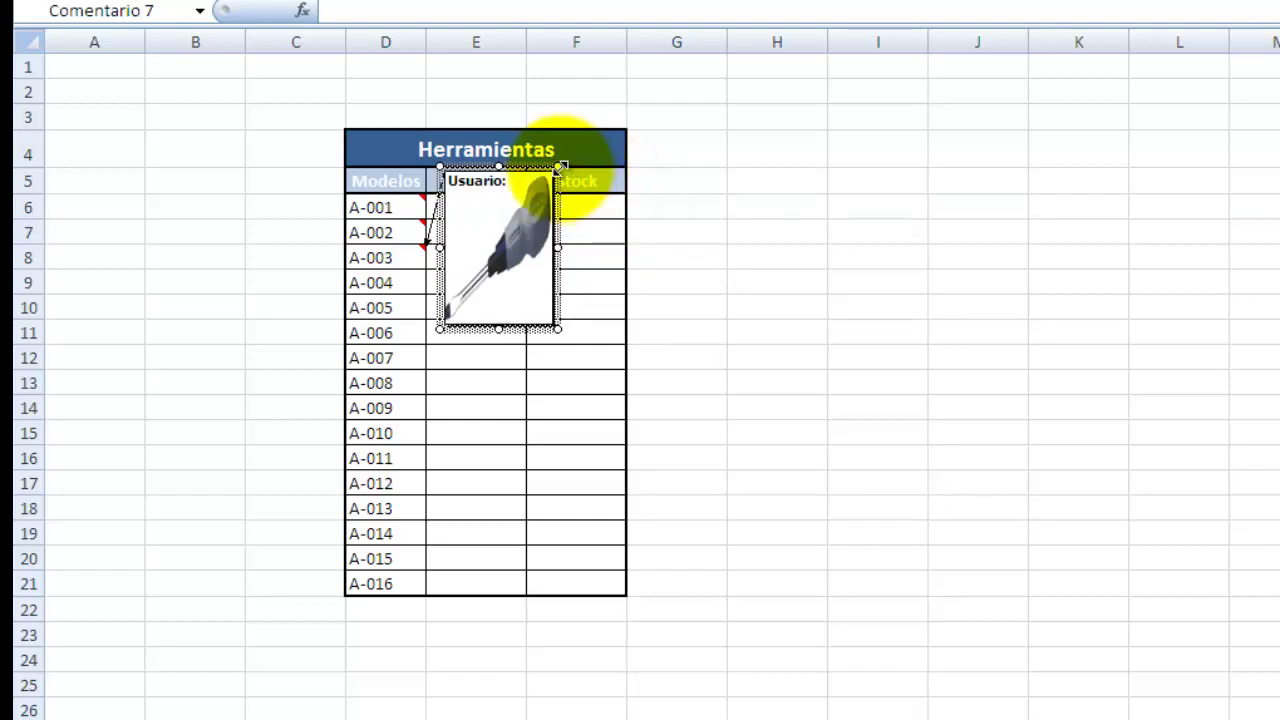
left_click_drag(560, 167, 697, 235)
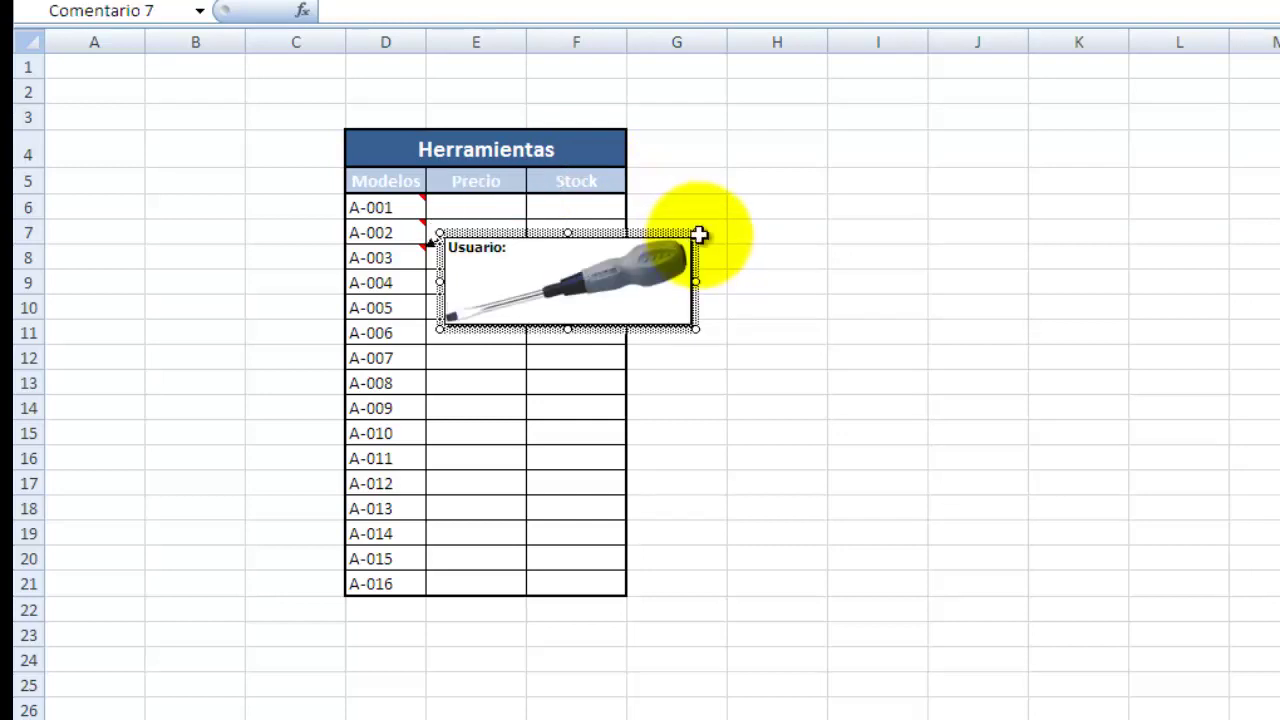
left_click(856, 372)
mouse_move(385, 232)
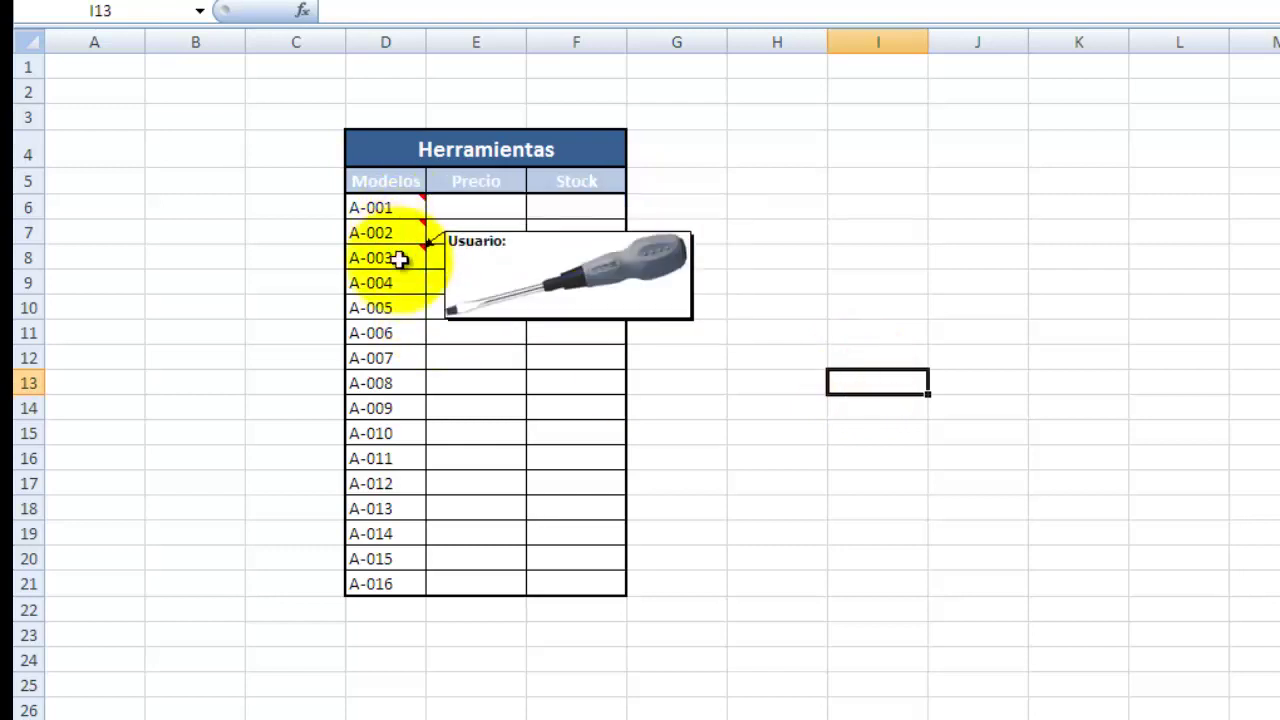
- Replace the D8 comment heading Usuario: with A-003
mouse_move(385, 257)
left_click(398, 259)
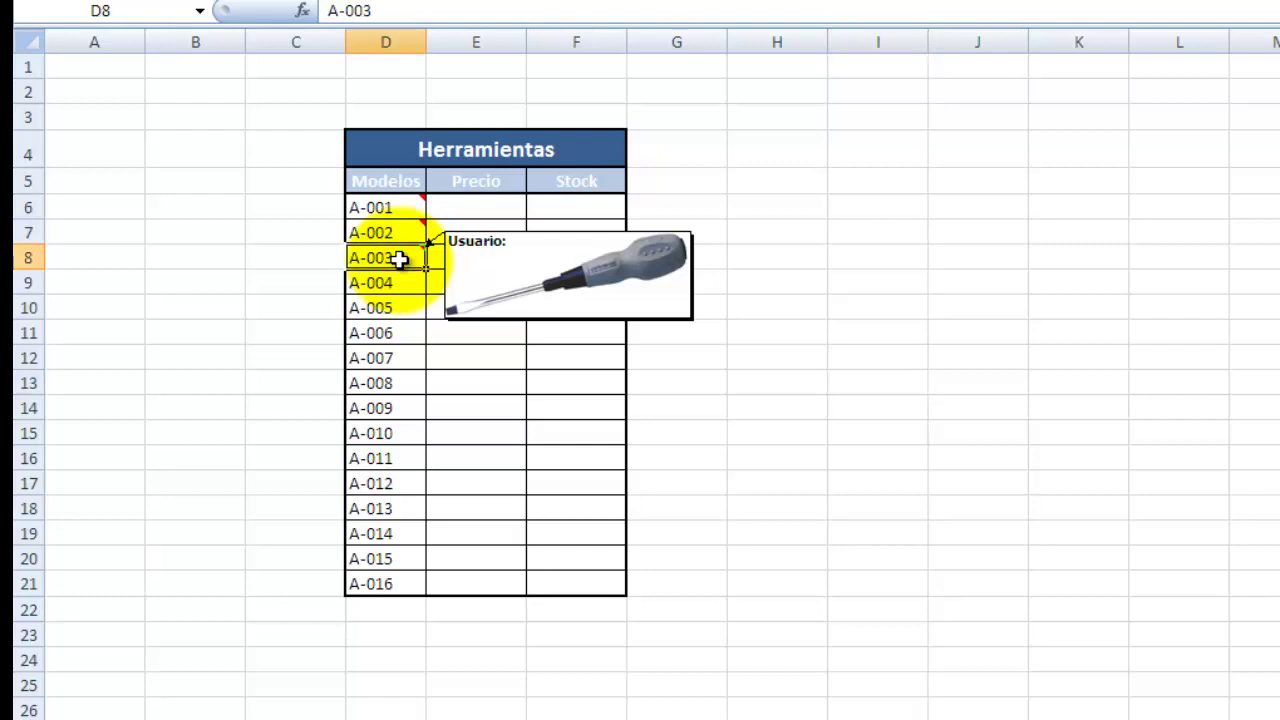
right_click(399, 259)
left_click(484, 535)
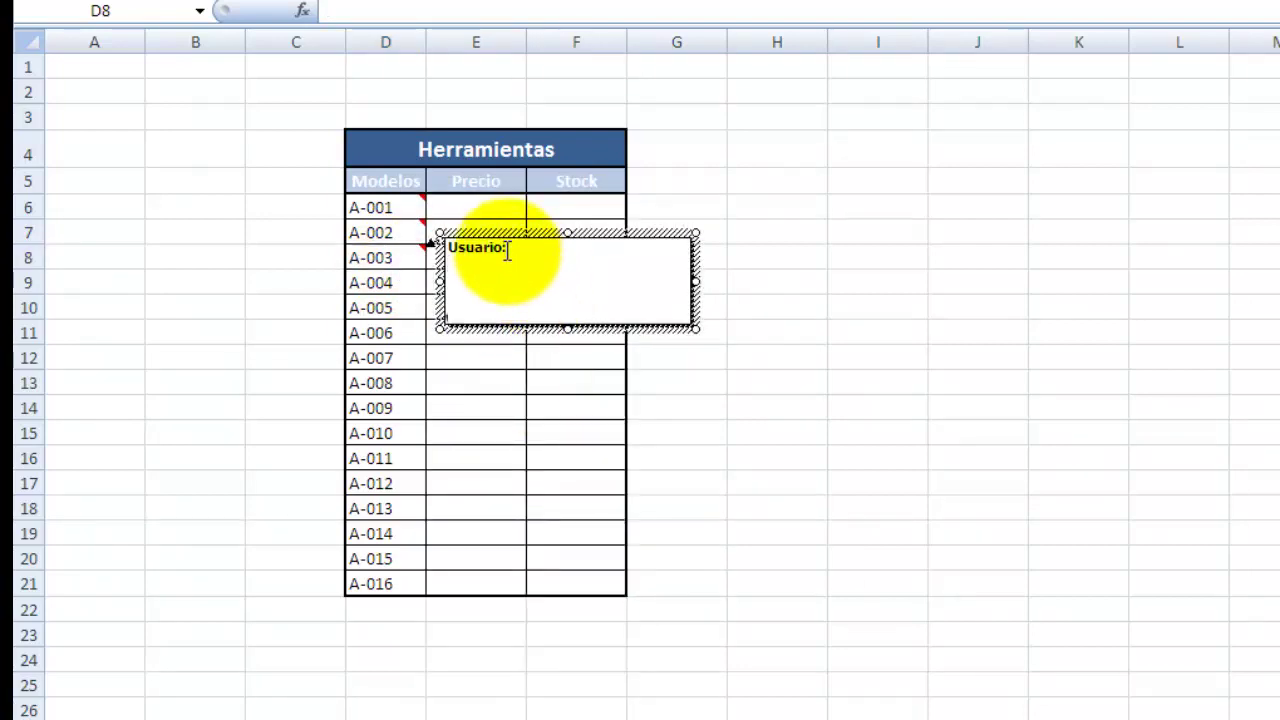
key("BackSpace")
key("BackSpace")
key("BackSpace")
type("003")
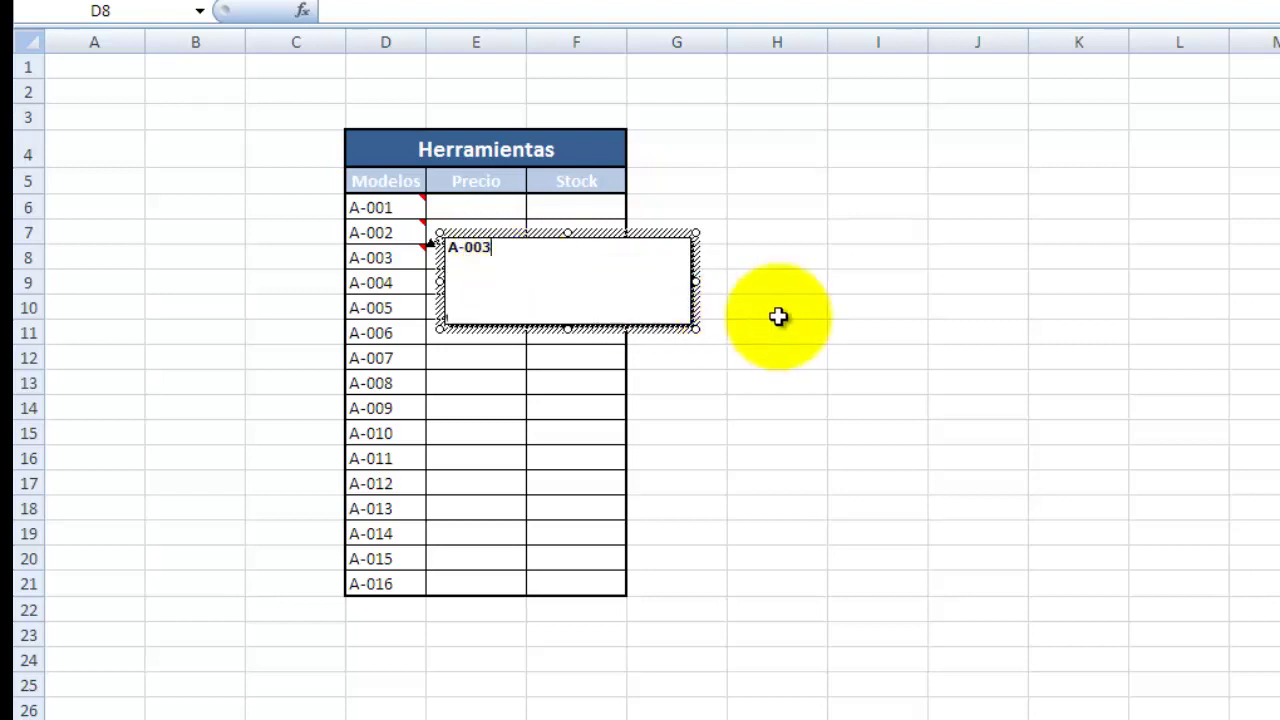
left_click(770, 312)
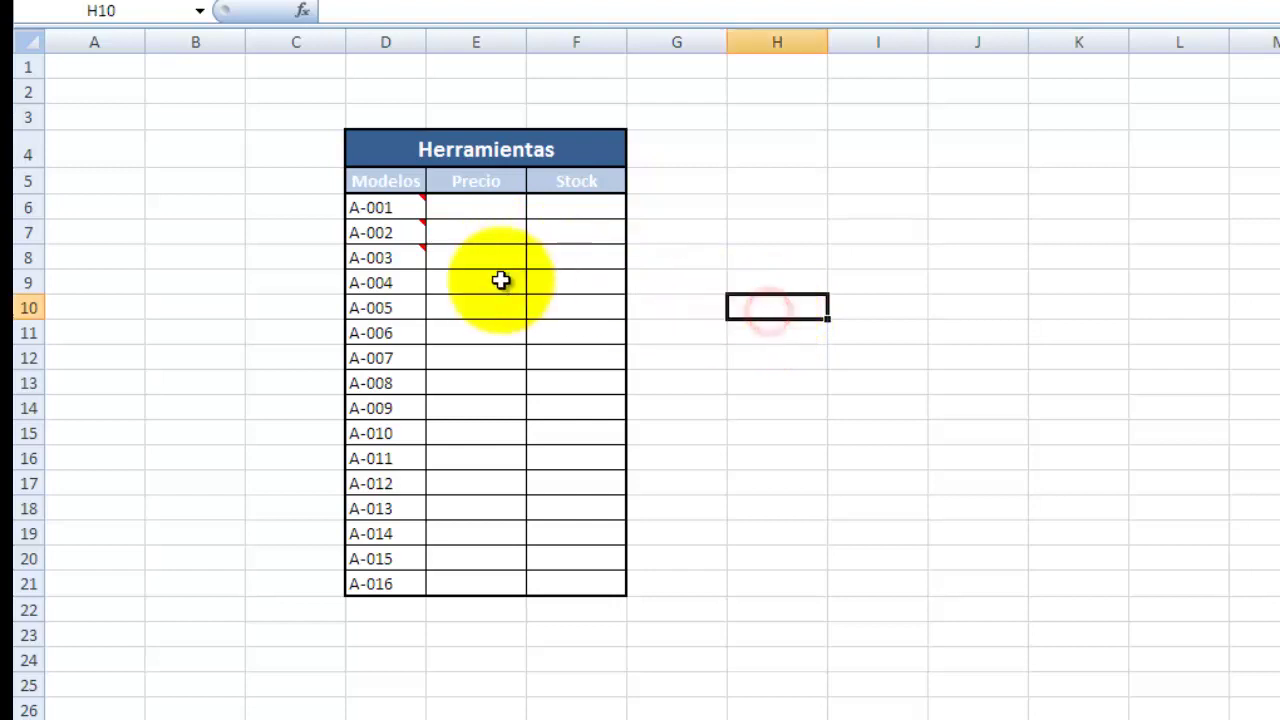
mouse_move(385, 257)
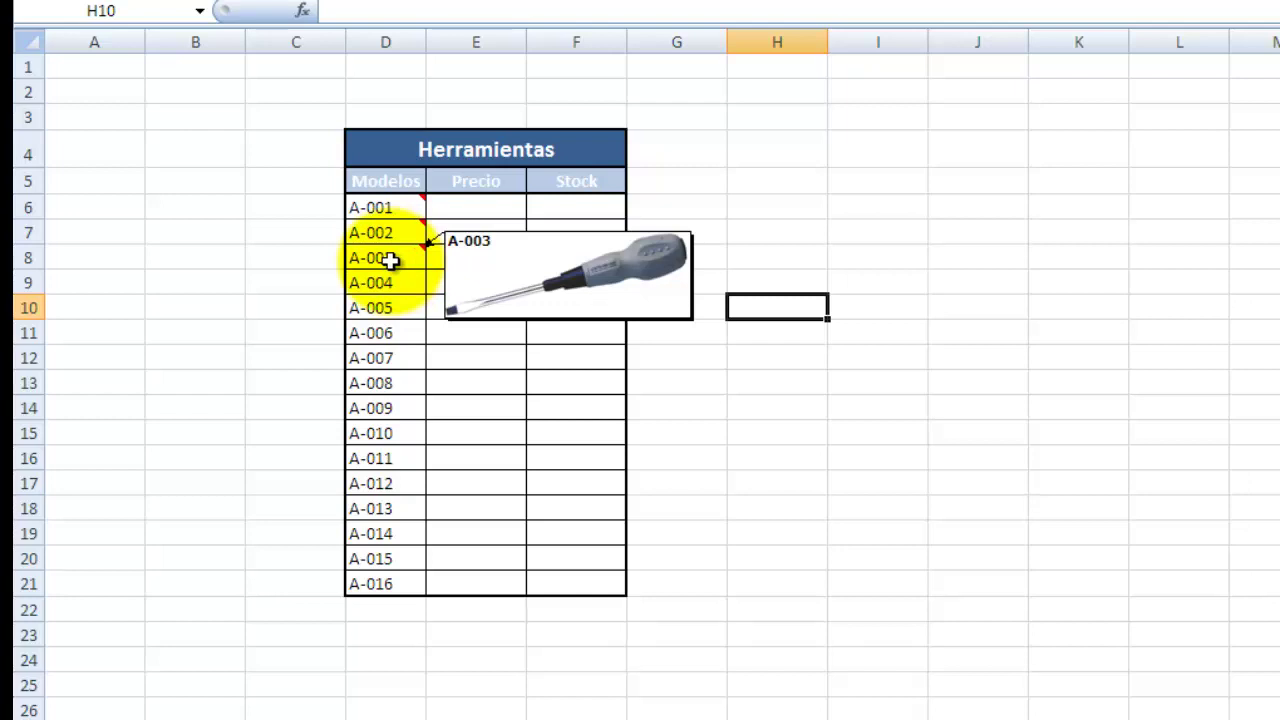
left_click(388, 260)
right_click(390, 260)
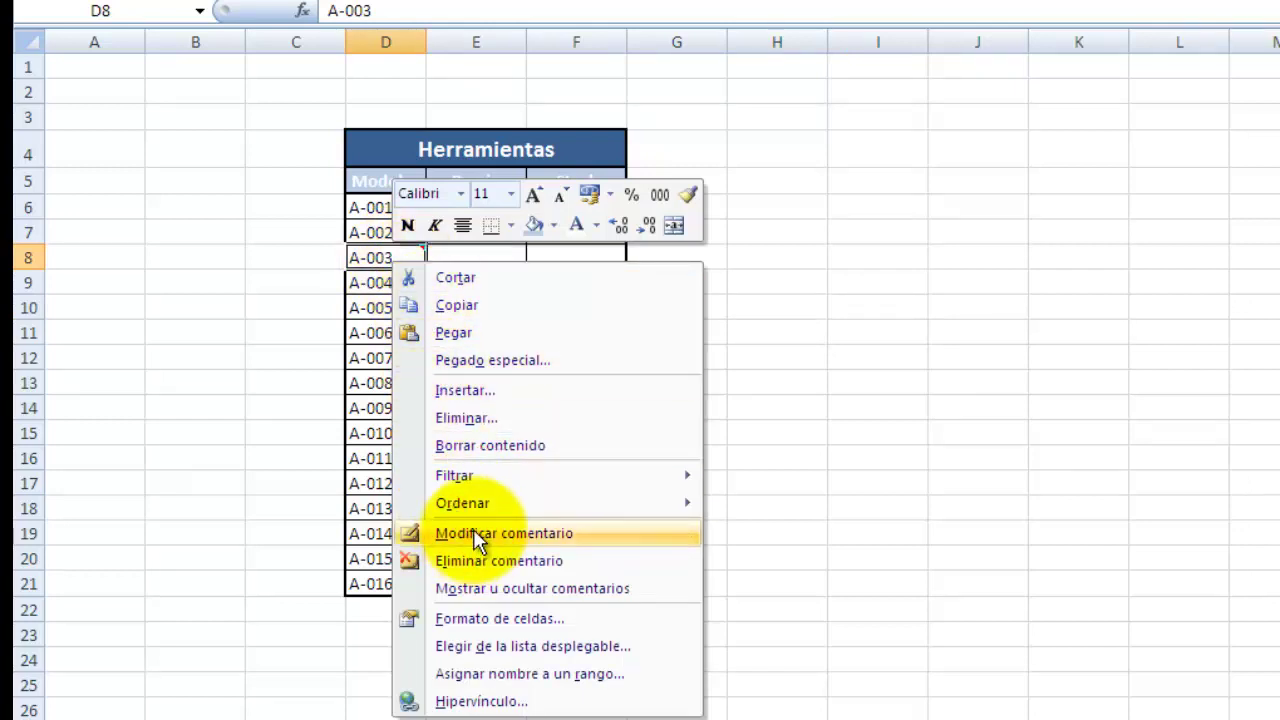
- Reapply the A-003 screwdriver picture as the D8 comment's fill through Efectos de relleno
left_click(473, 529)
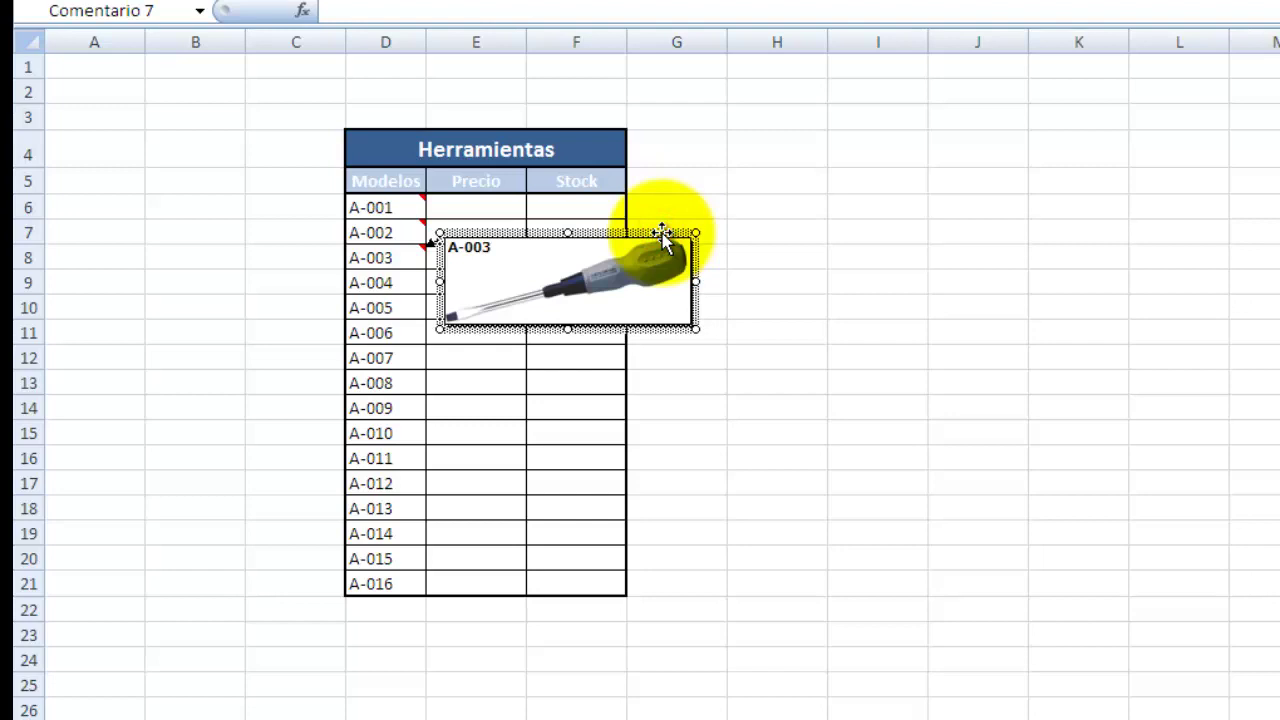
right_click(663, 233)
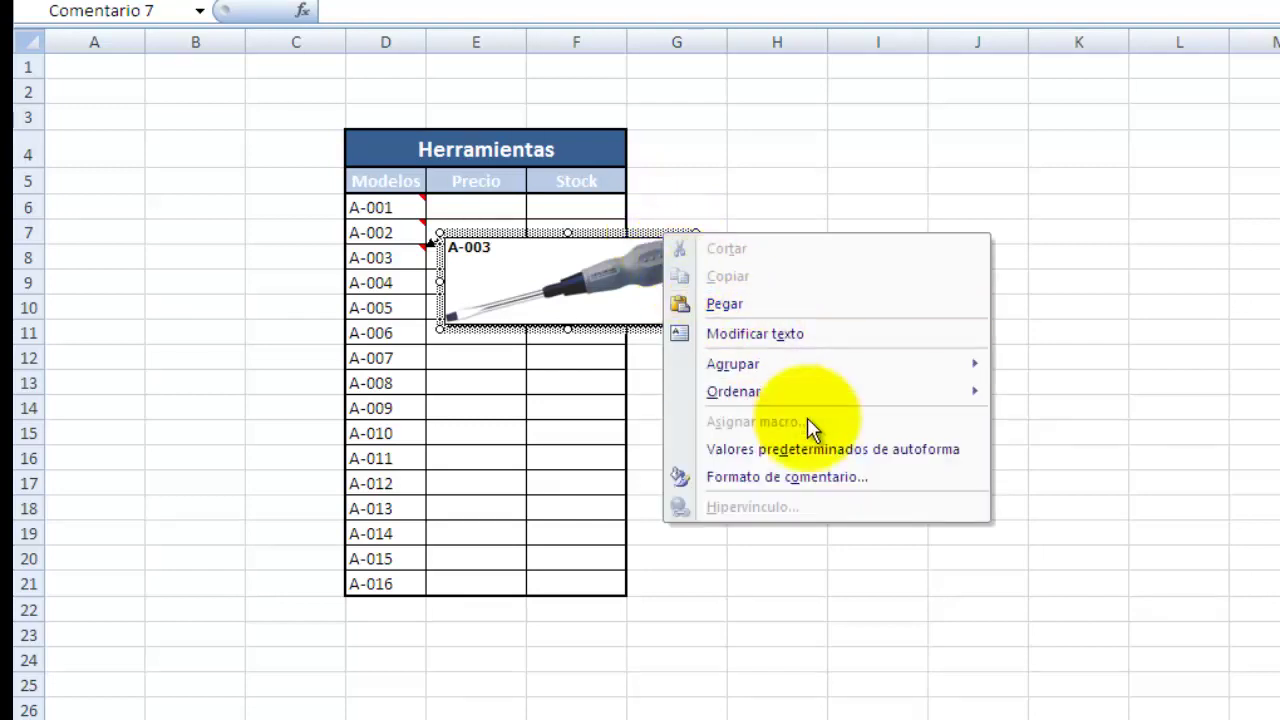
left_click(793, 477)
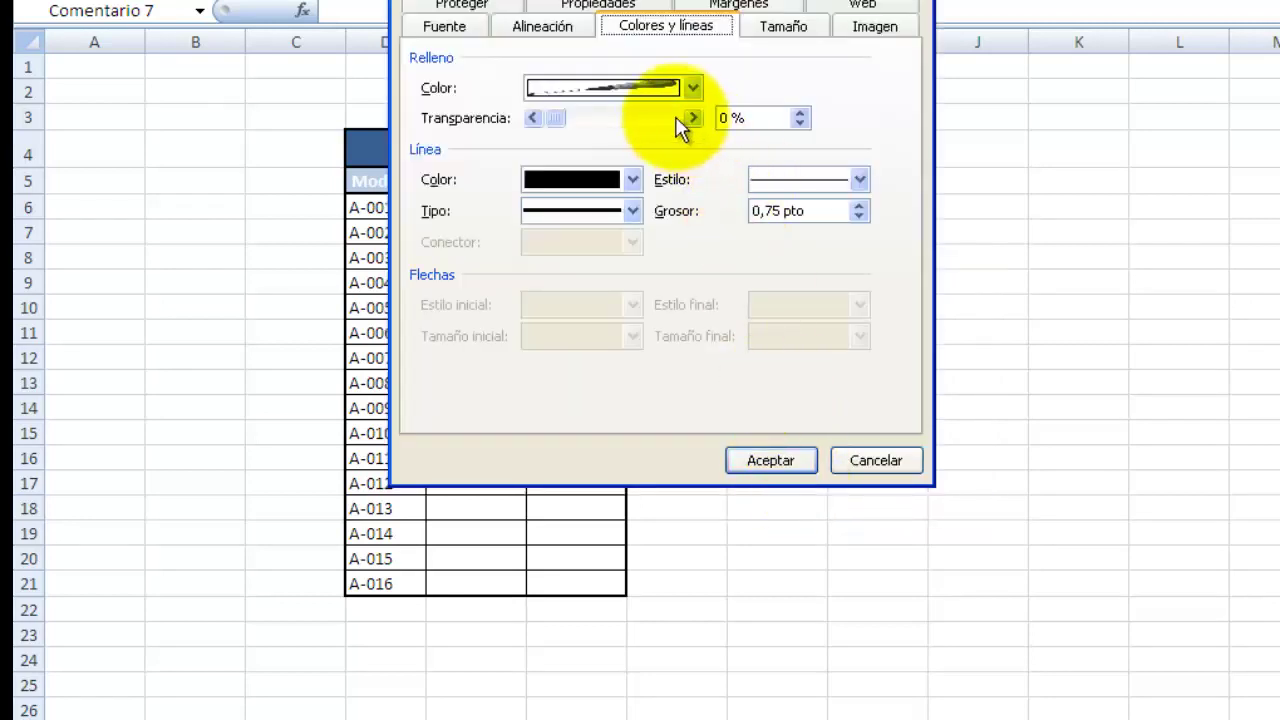
left_click(692, 88)
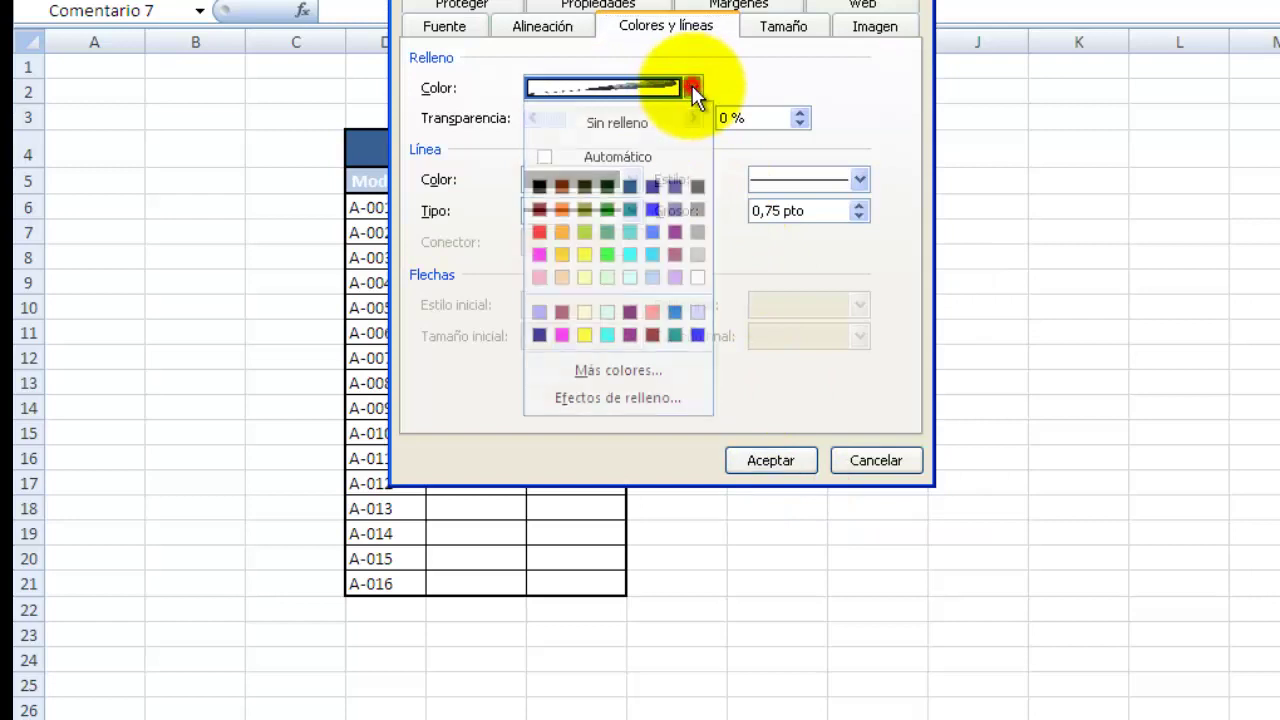
left_click(628, 396)
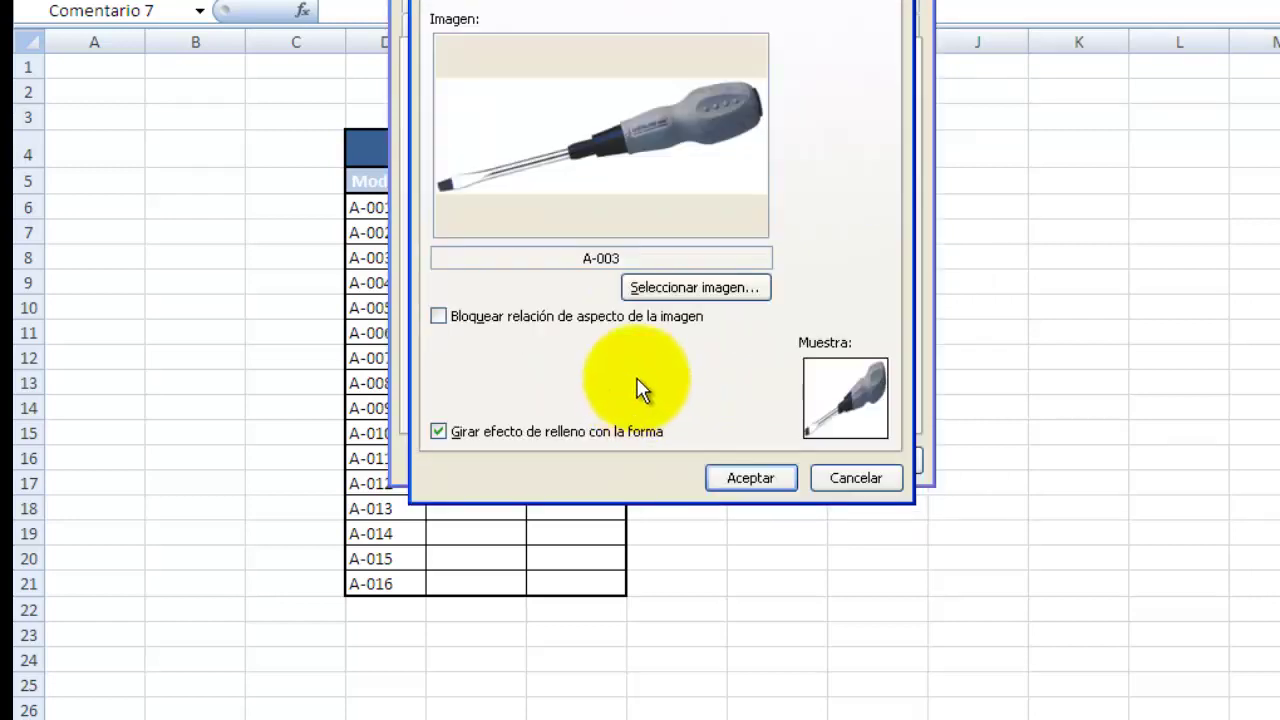
left_click(690, 288)
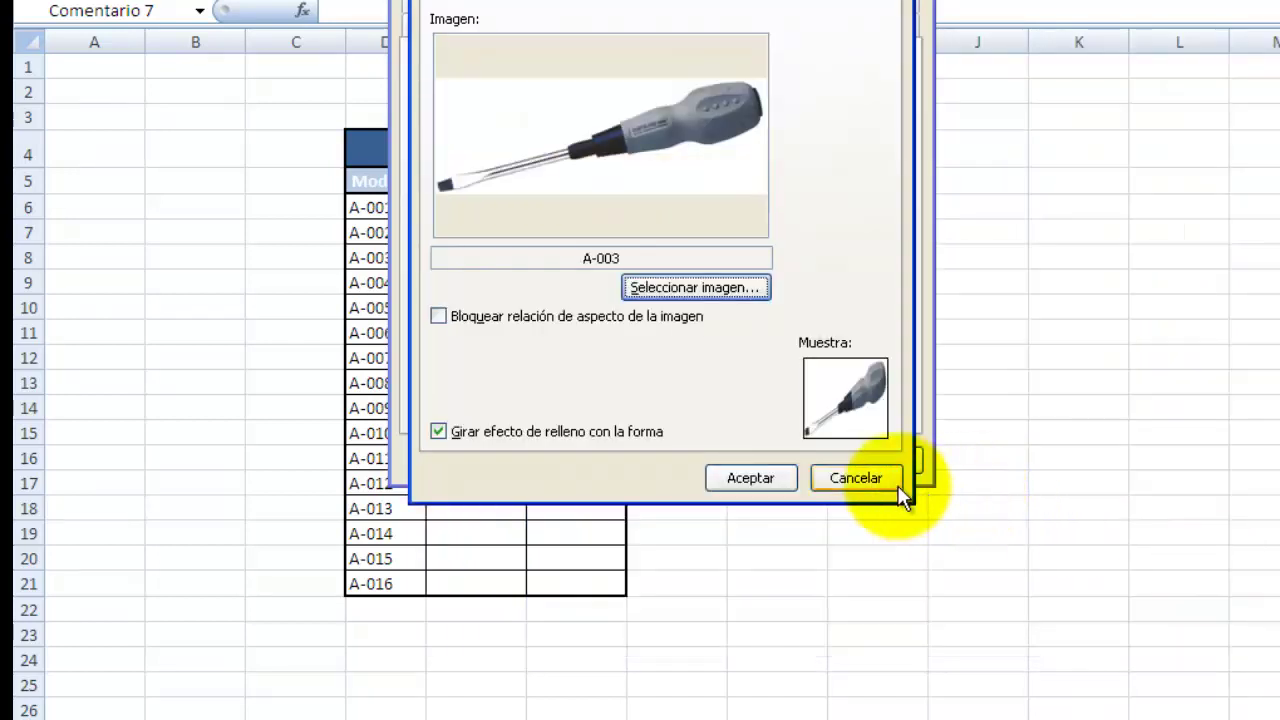
left_click(895, 488)
left_click(891, 463)
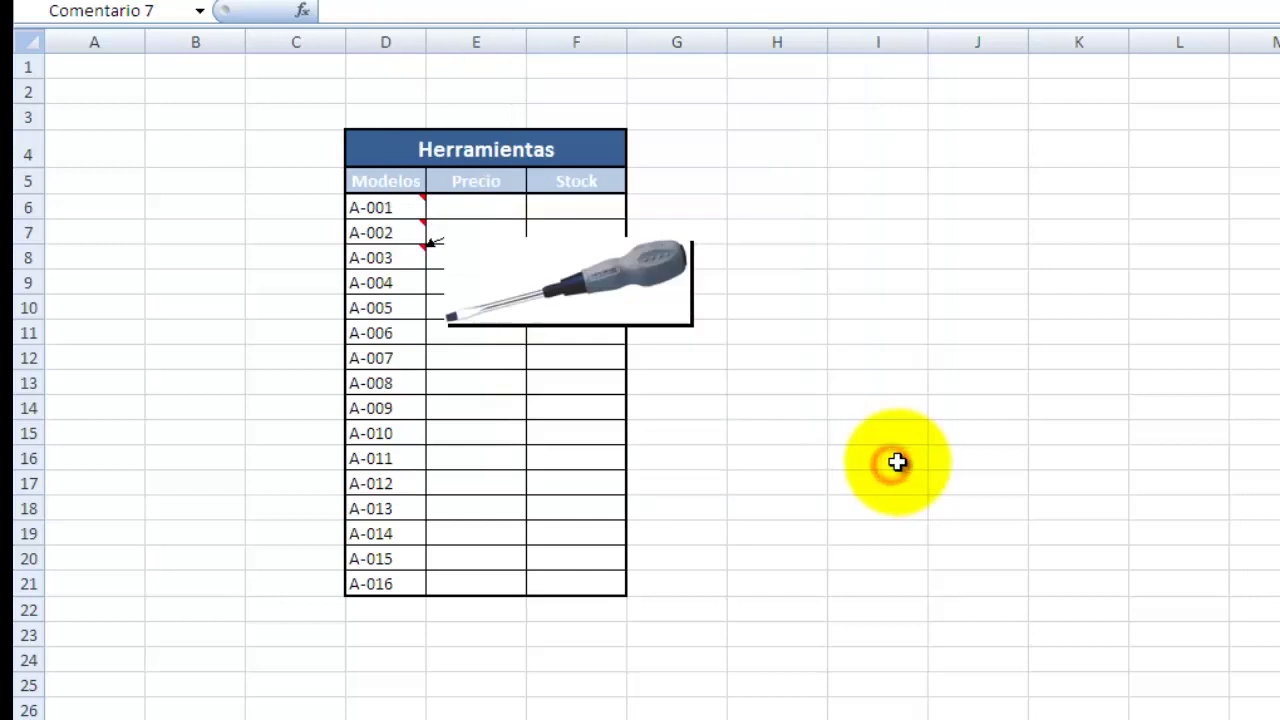
- Delete the Usuario: label from the A-002 comment on D7, leaving only its picture
left_click(777, 433)
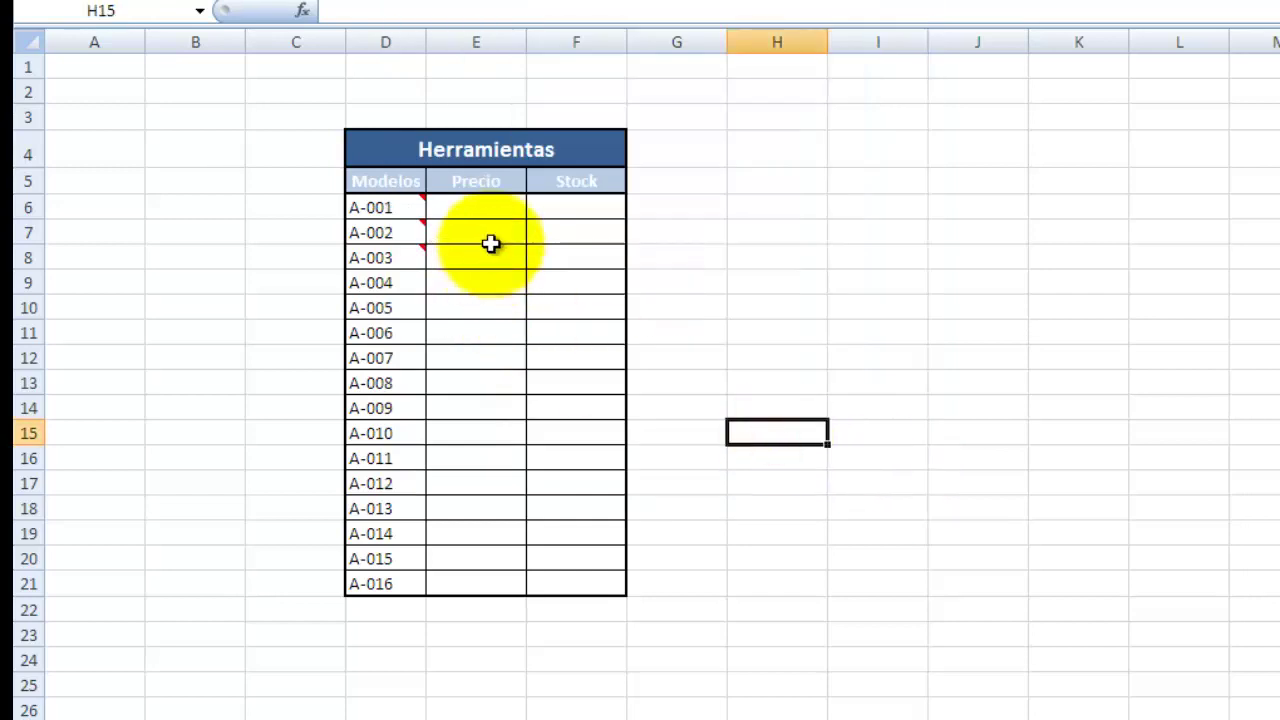
mouse_move(385, 232)
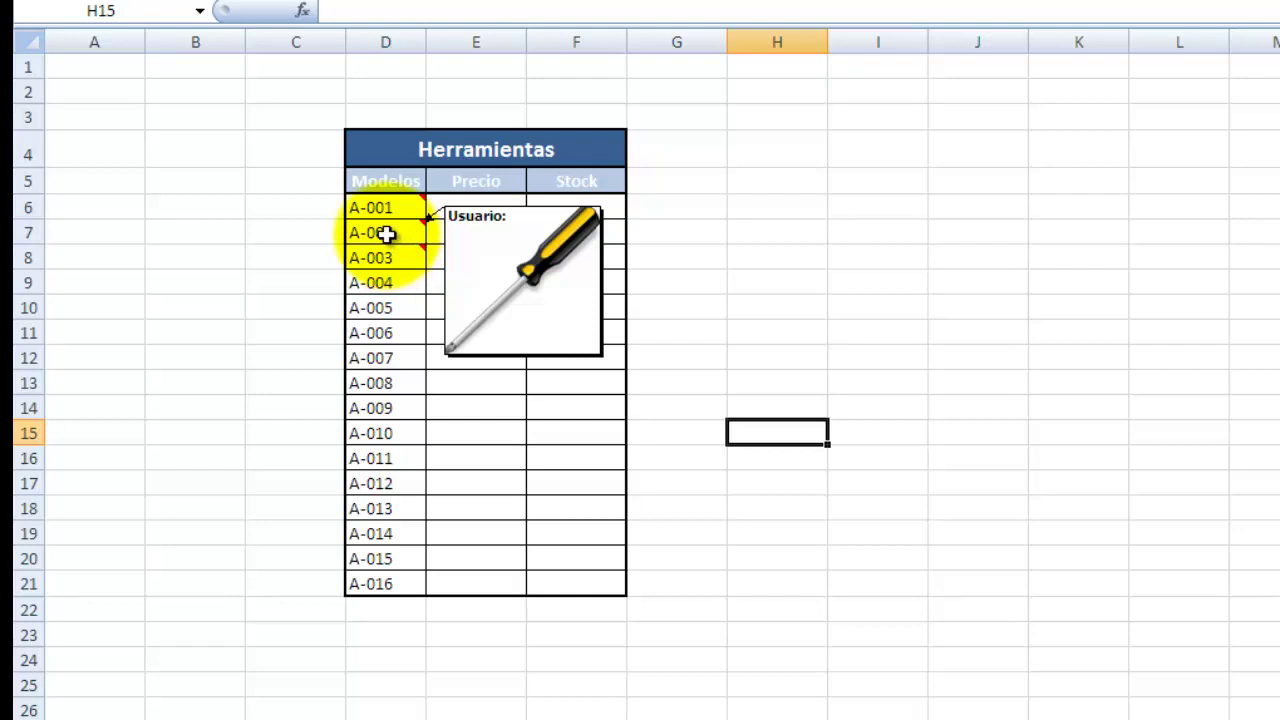
left_click(386, 234)
right_click(387, 235)
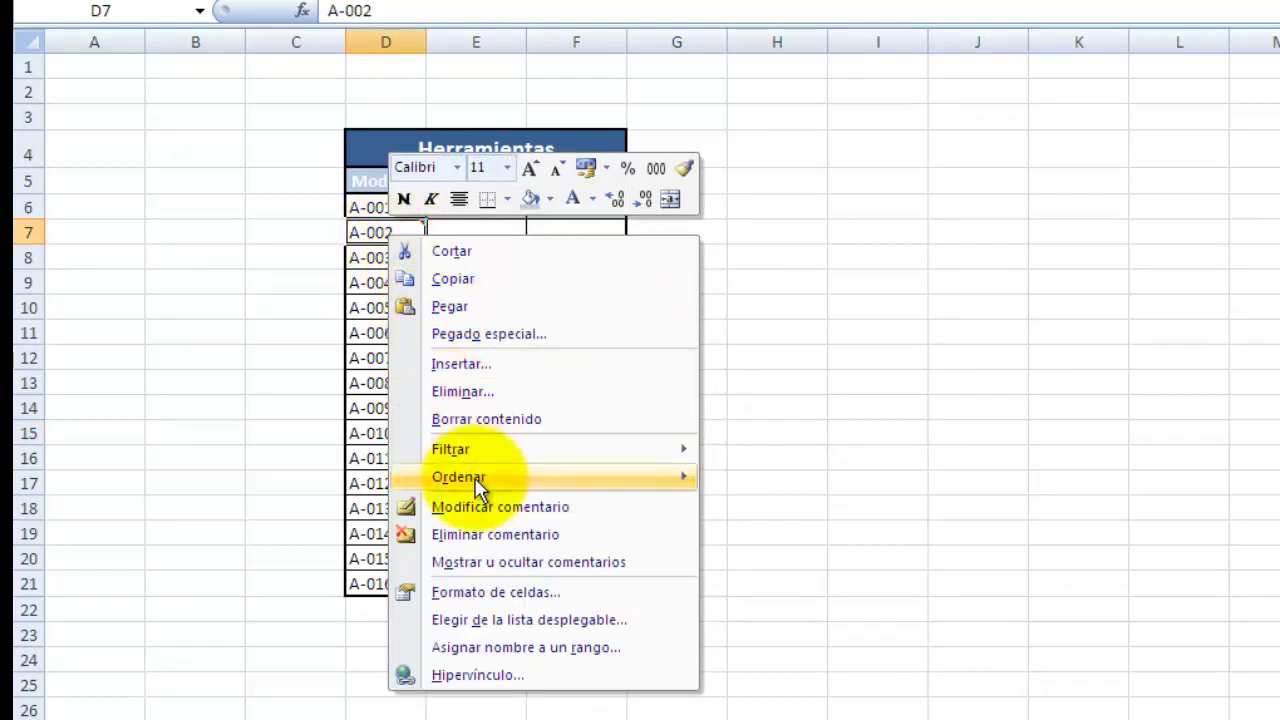
left_click(483, 510)
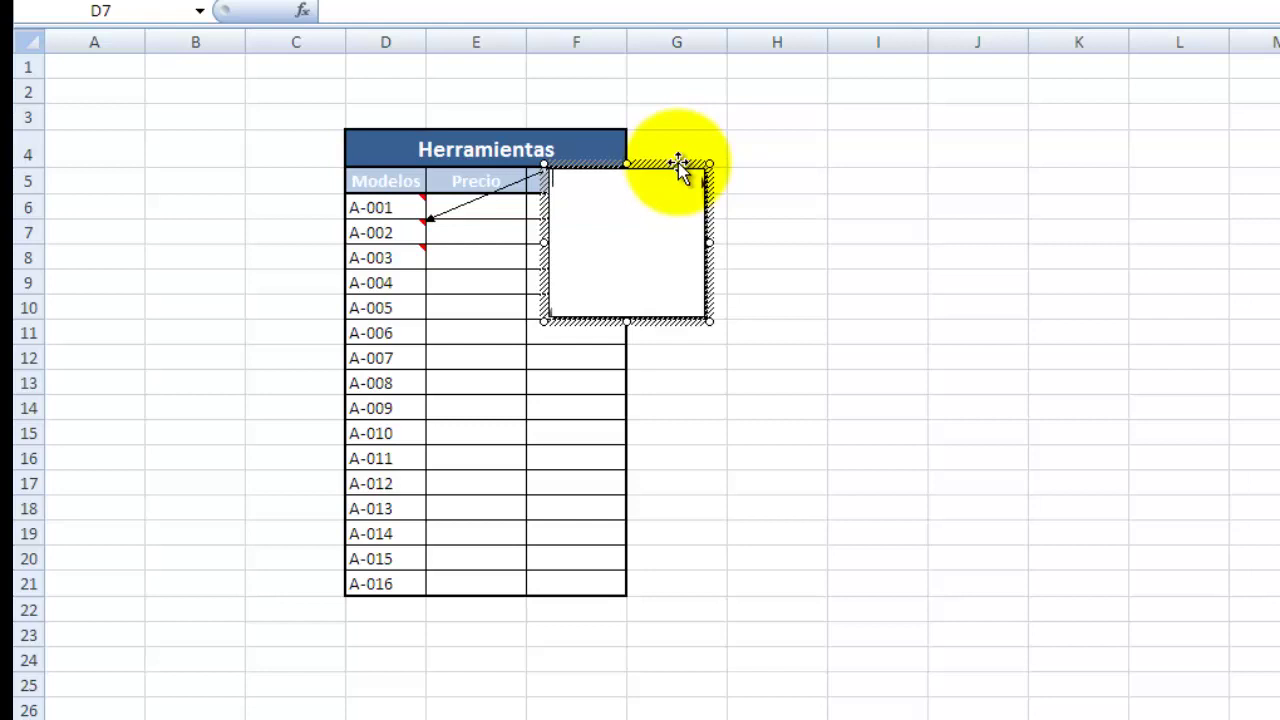
left_click(678, 163)
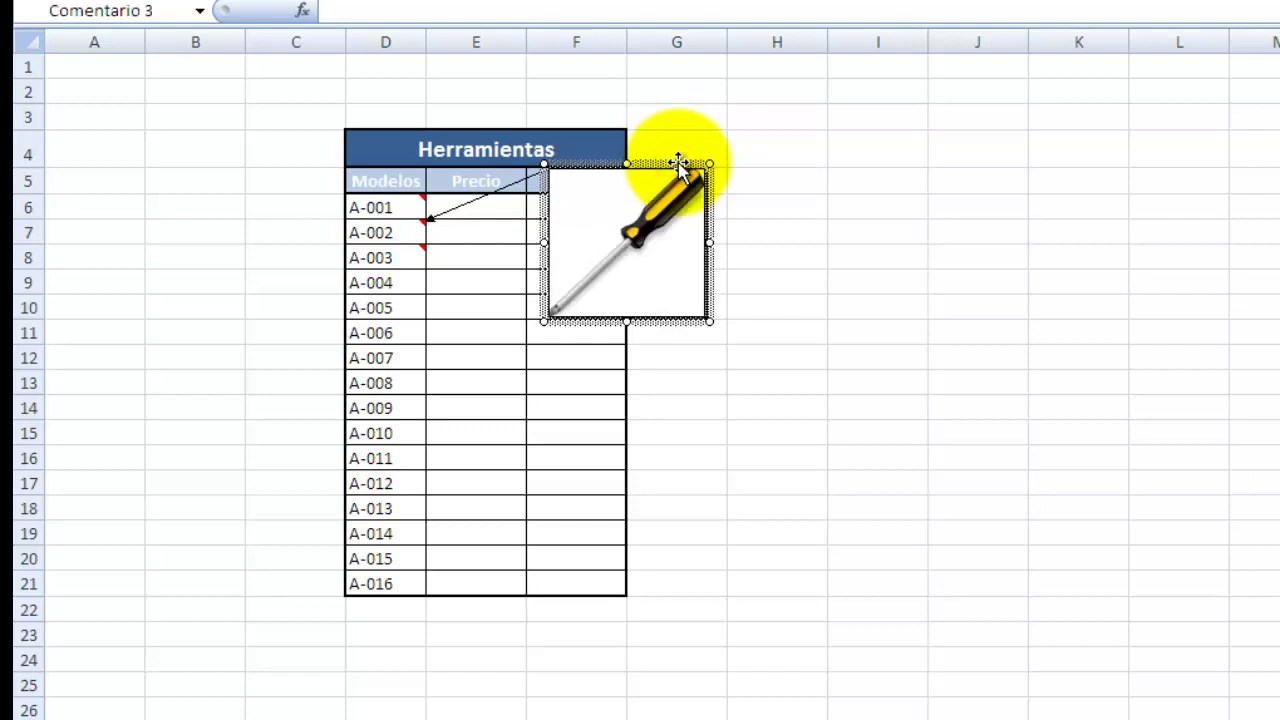
left_click(788, 335)
mouse_move(385, 232)
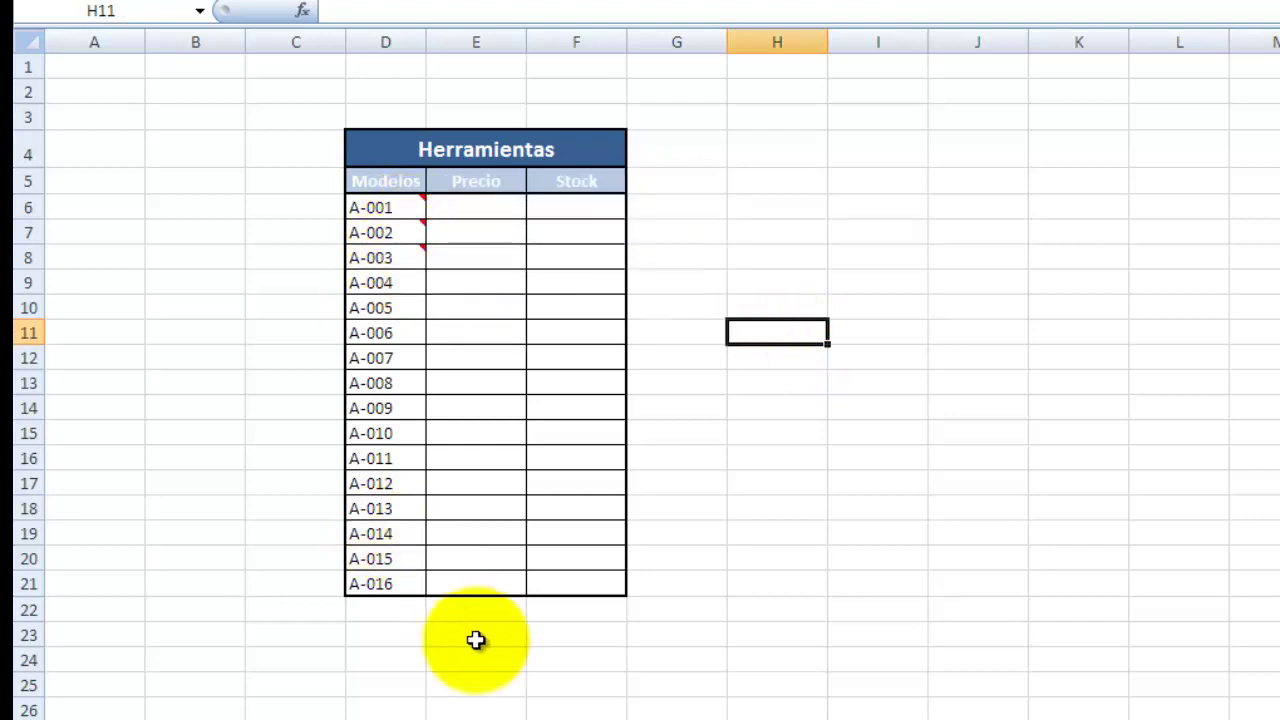
- Move the selection to an empty cell and bring up the sample sheet with the Paris picture comment
left_click(482, 670)
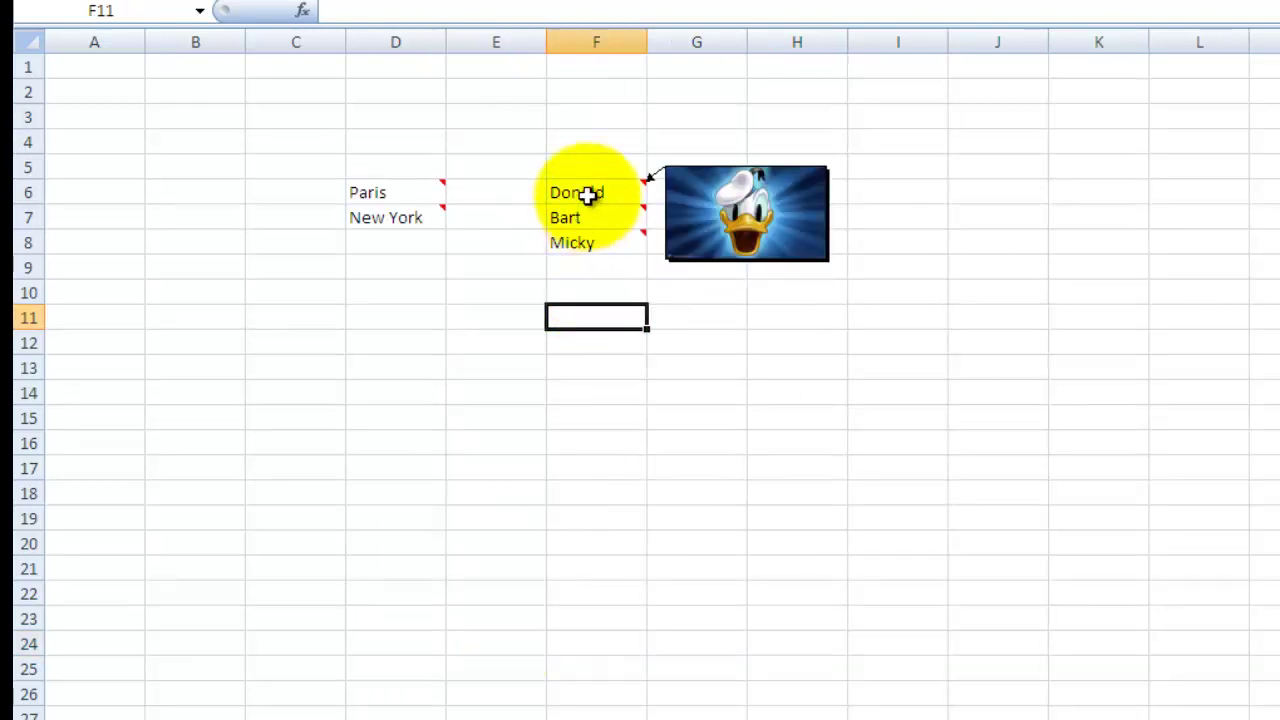
mouse_move(585, 240)
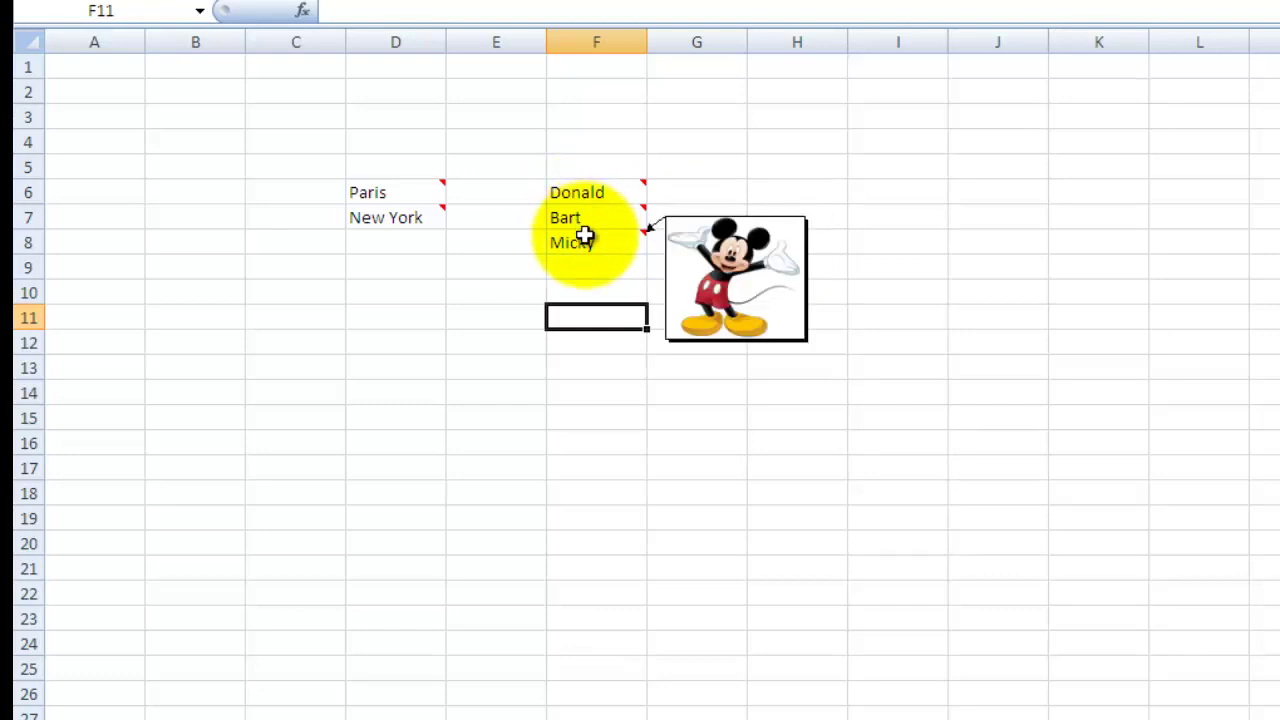
key("Right")
key("Right")
key("Right")
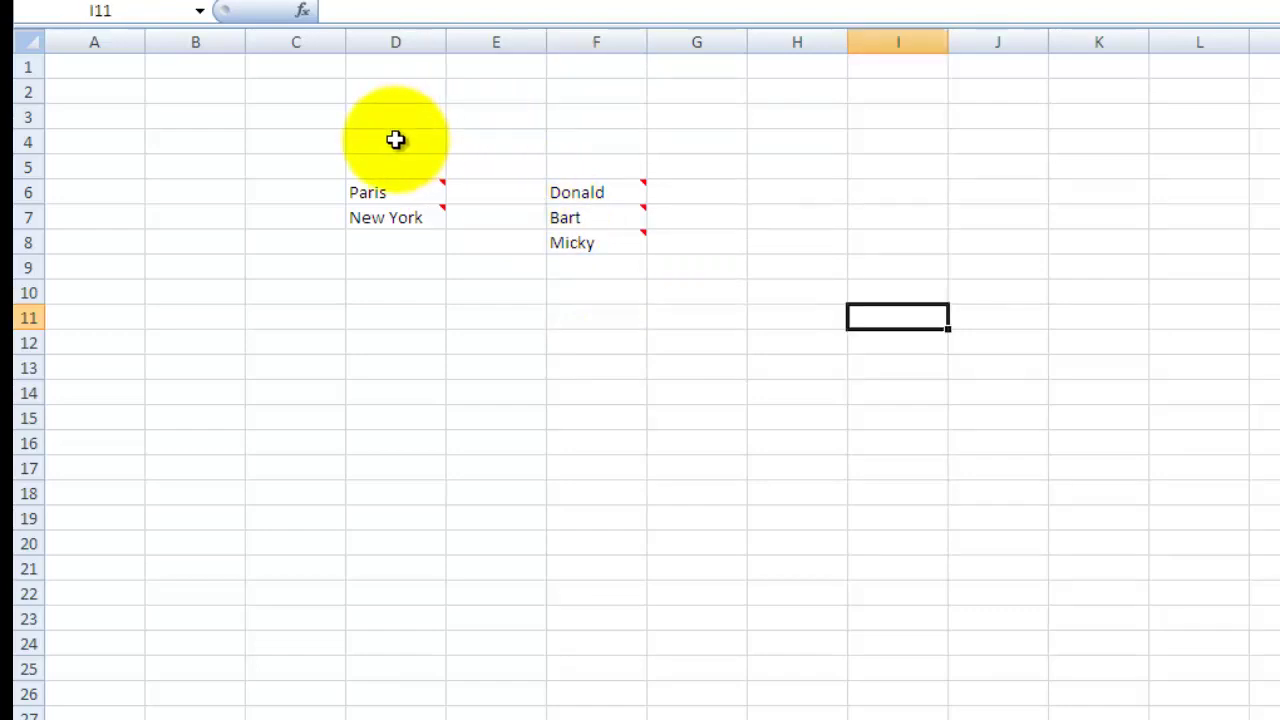
mouse_move(385, 192)
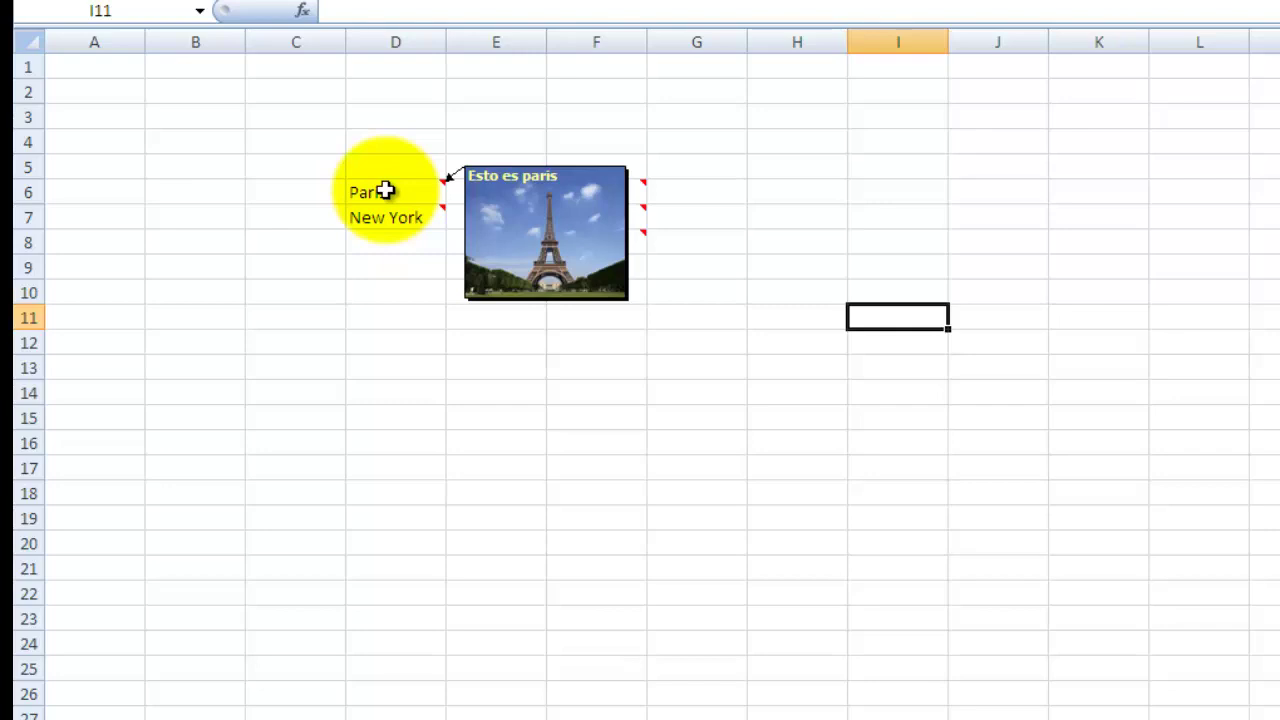
- Make the 'Esto es paris' caption in the D6 Paris comment pink
left_click(385, 191)
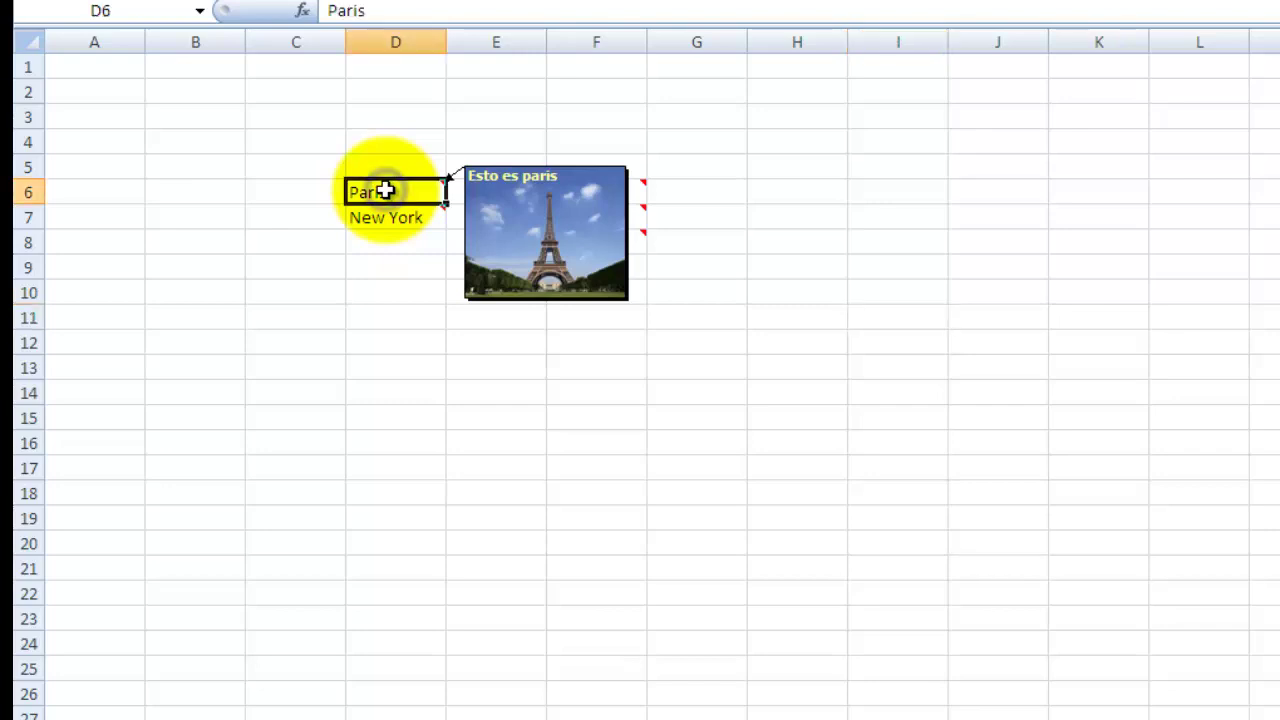
right_click(385, 191)
left_click(510, 464)
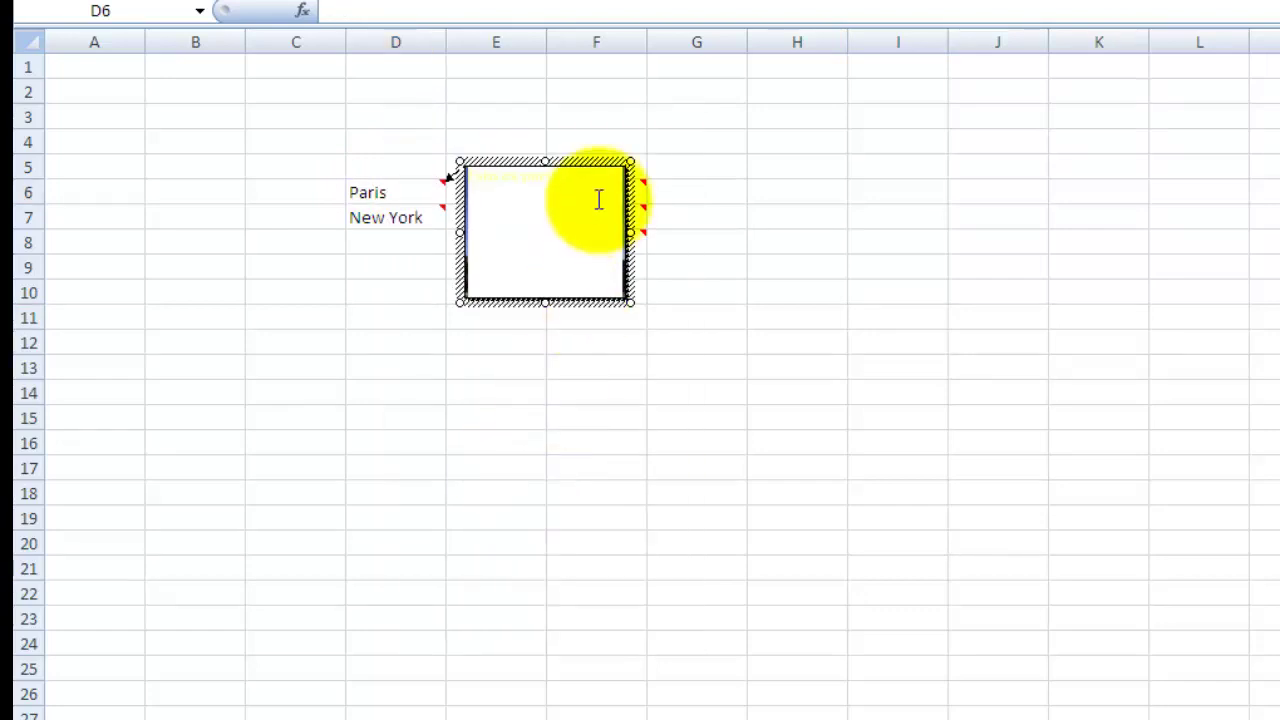
left_click(565, 185)
left_click_drag(532, 178, 469, 177)
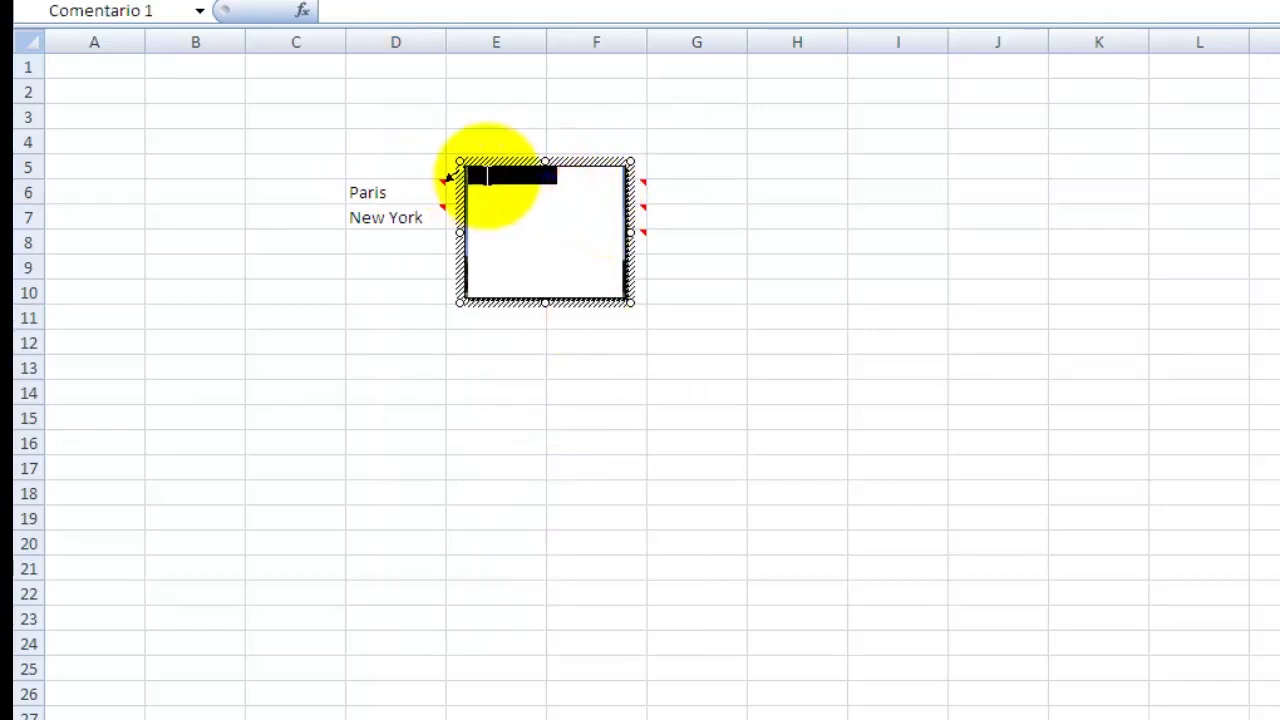
right_click(527, 218)
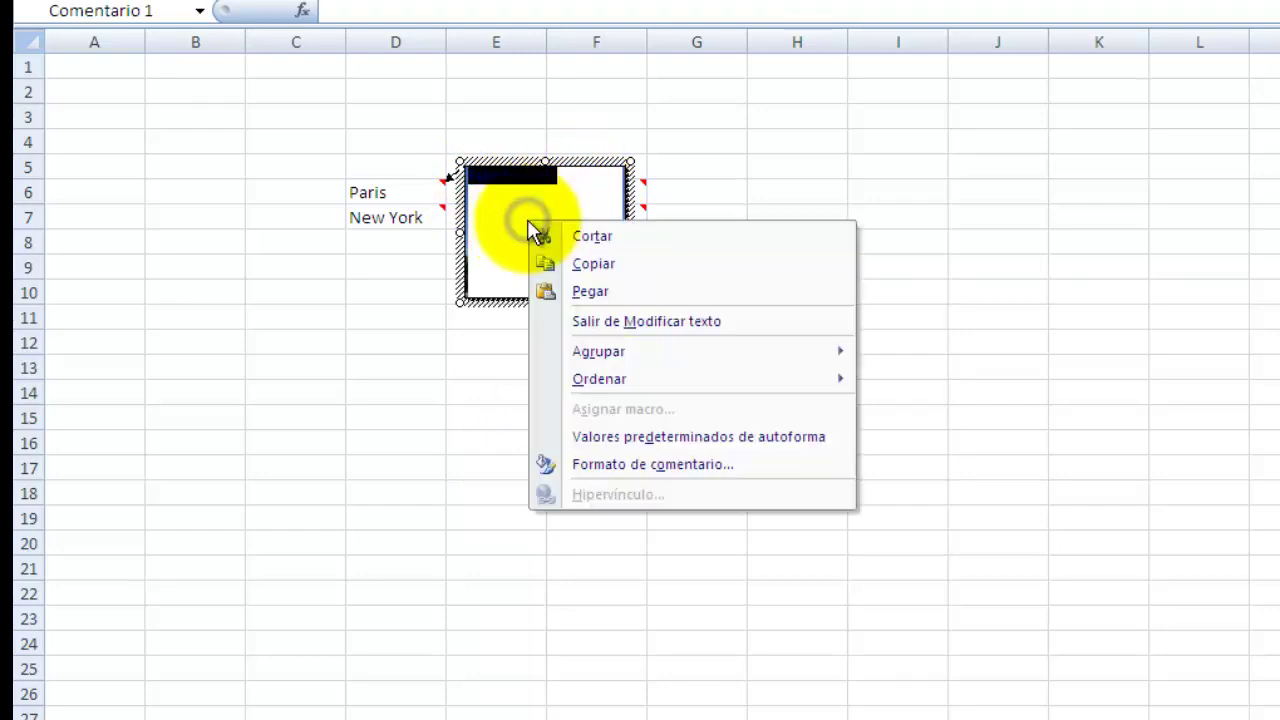
left_click(664, 462)
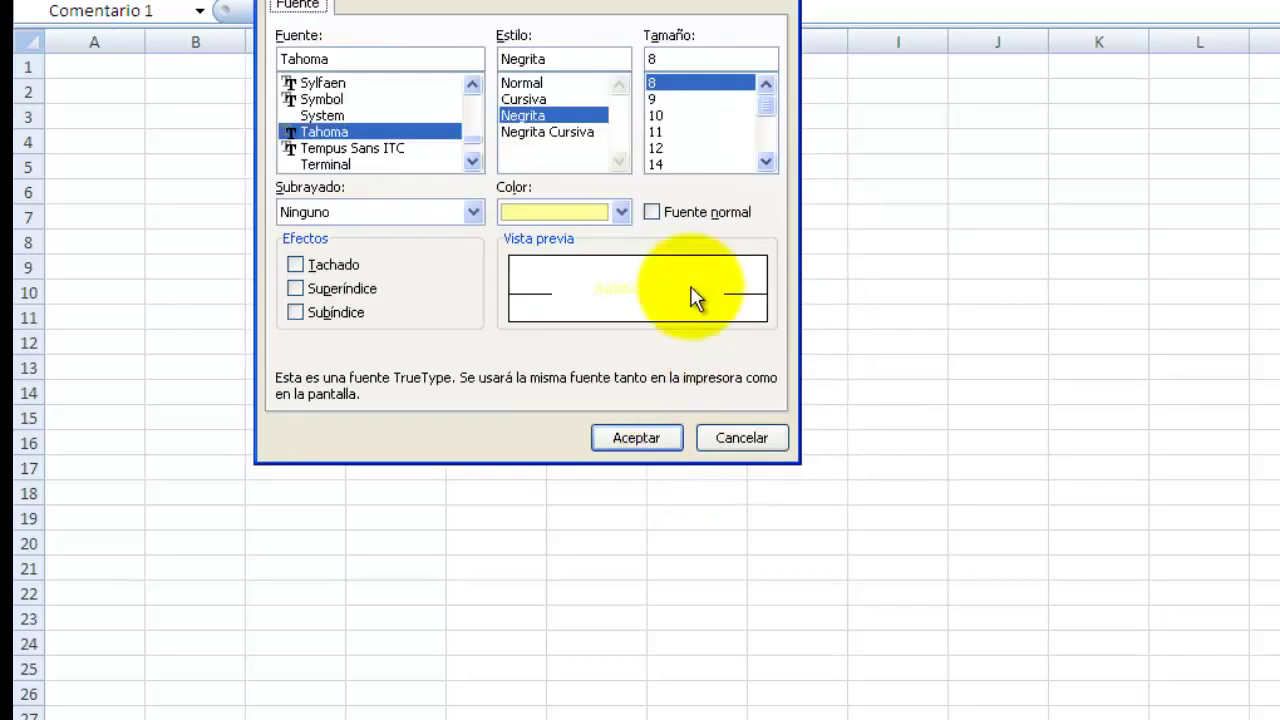
left_click(628, 221)
left_click(623, 217)
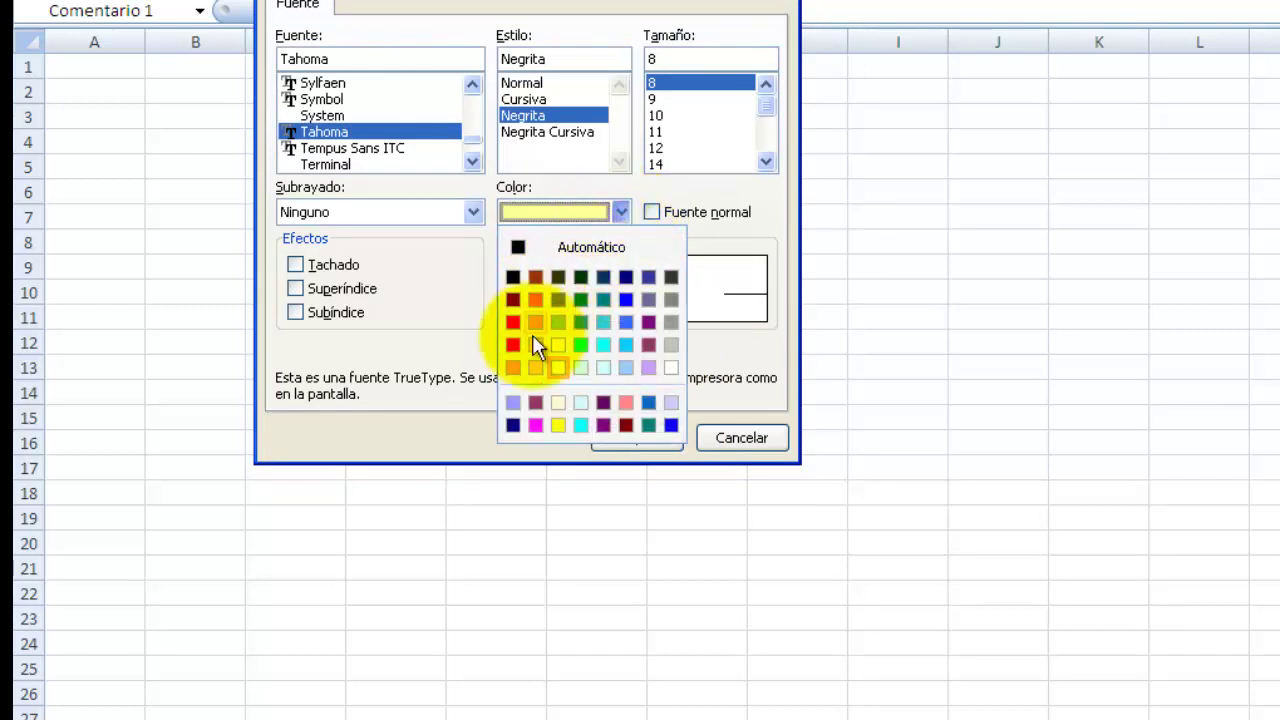
left_click(514, 368)
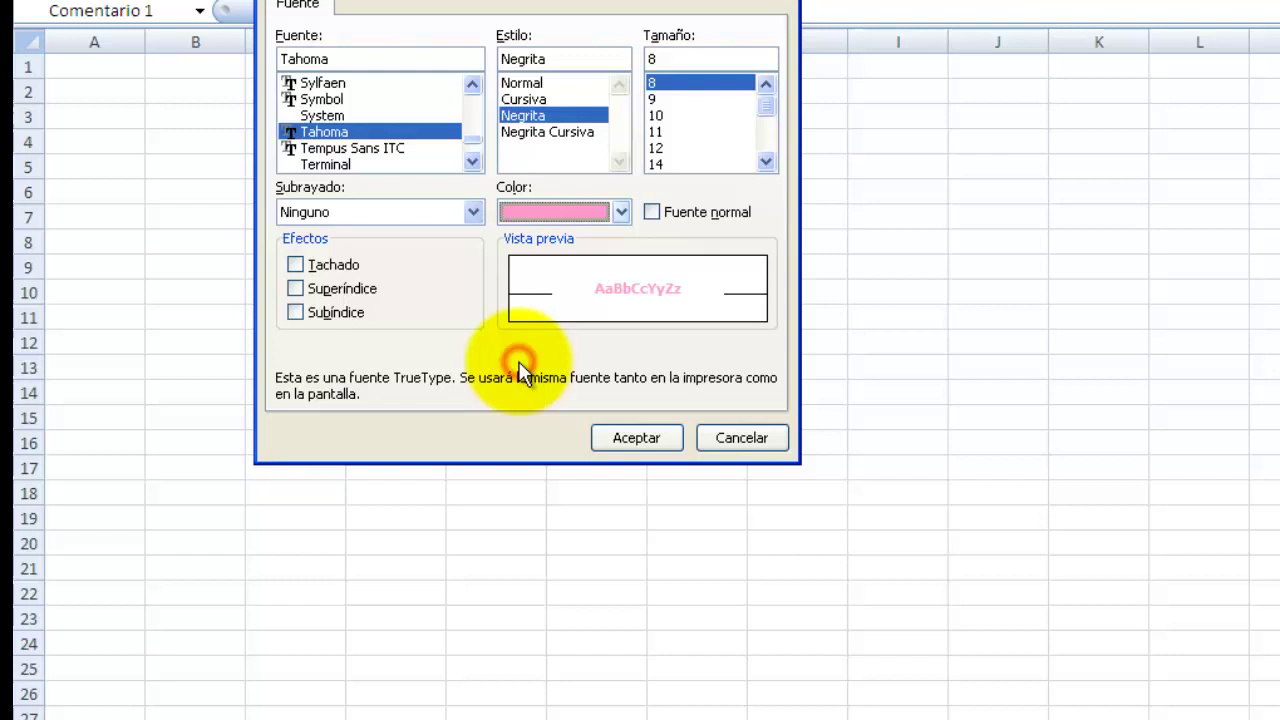
left_click(637, 440)
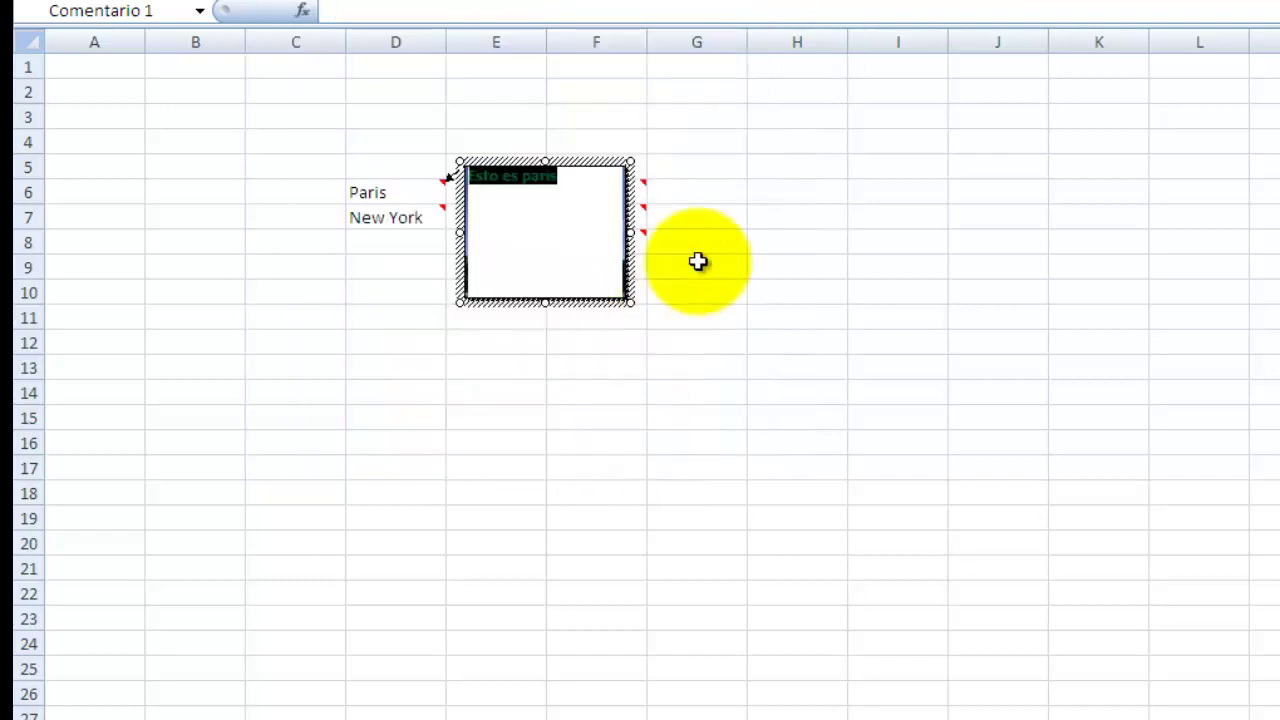
left_click(756, 247)
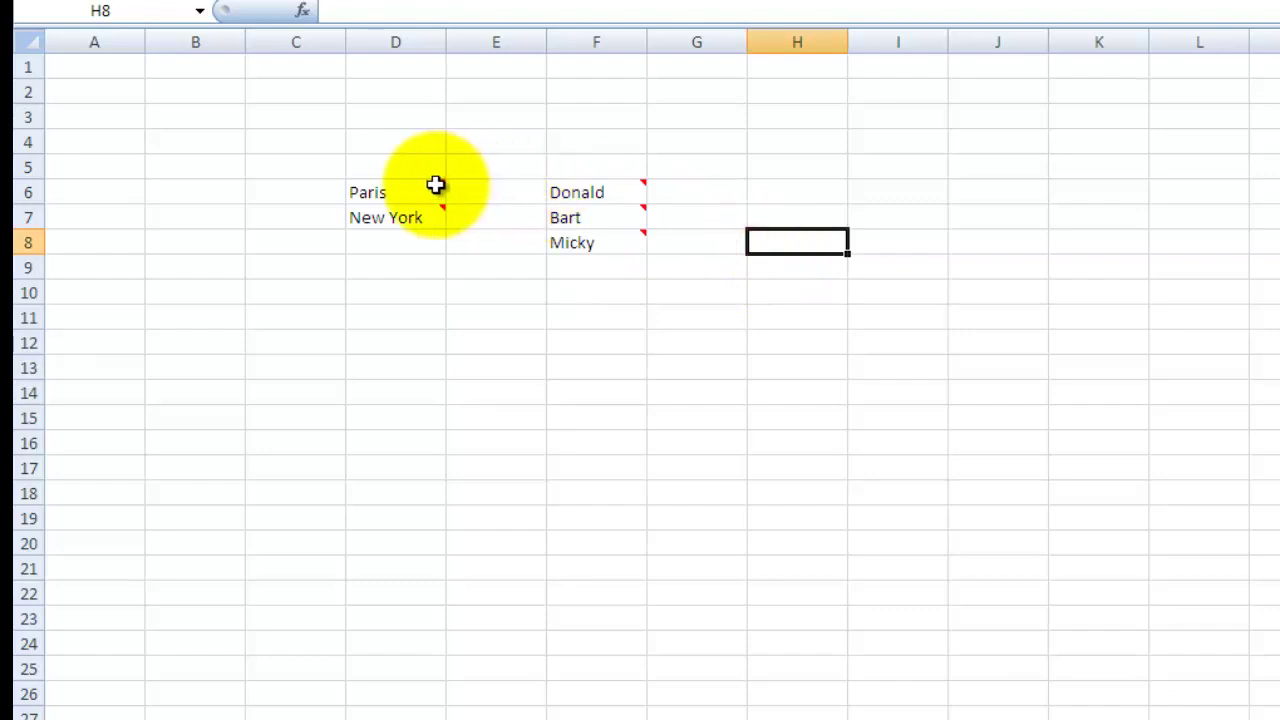